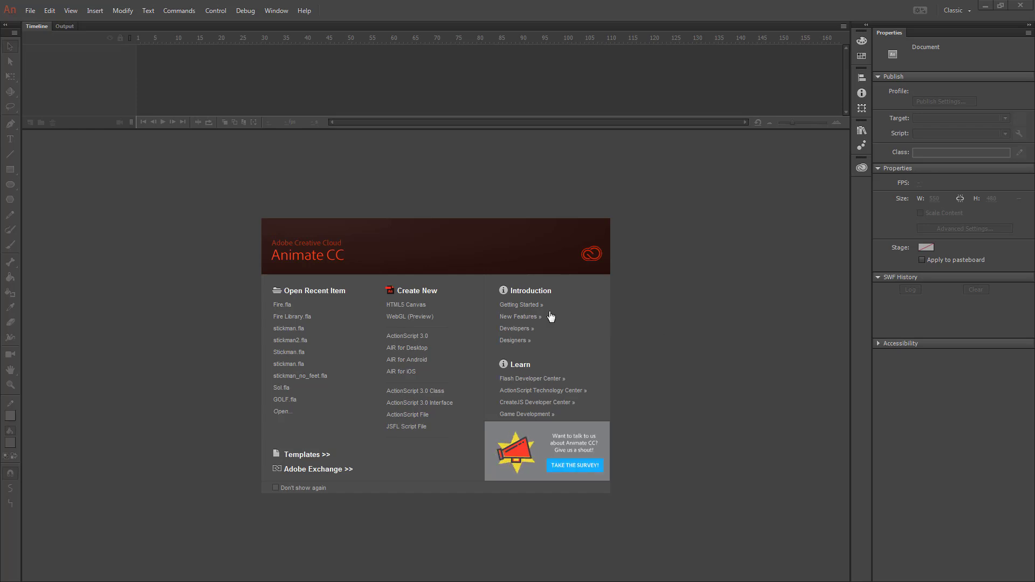
Create a new HTML5 Canvas document and draw a blue rectangle with no stroke.
left_click(410, 306)
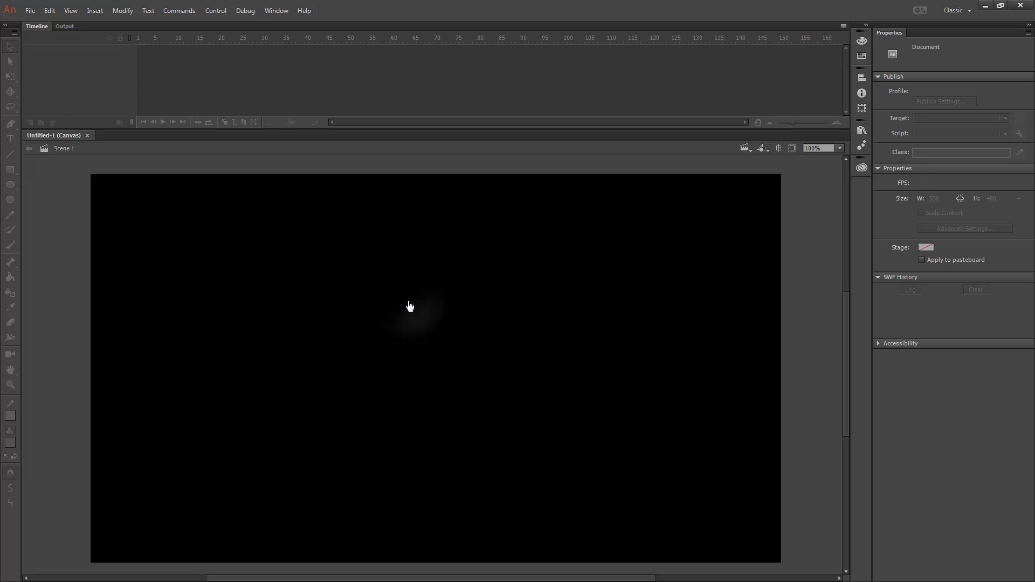
left_click(11, 170)
left_click(931, 93)
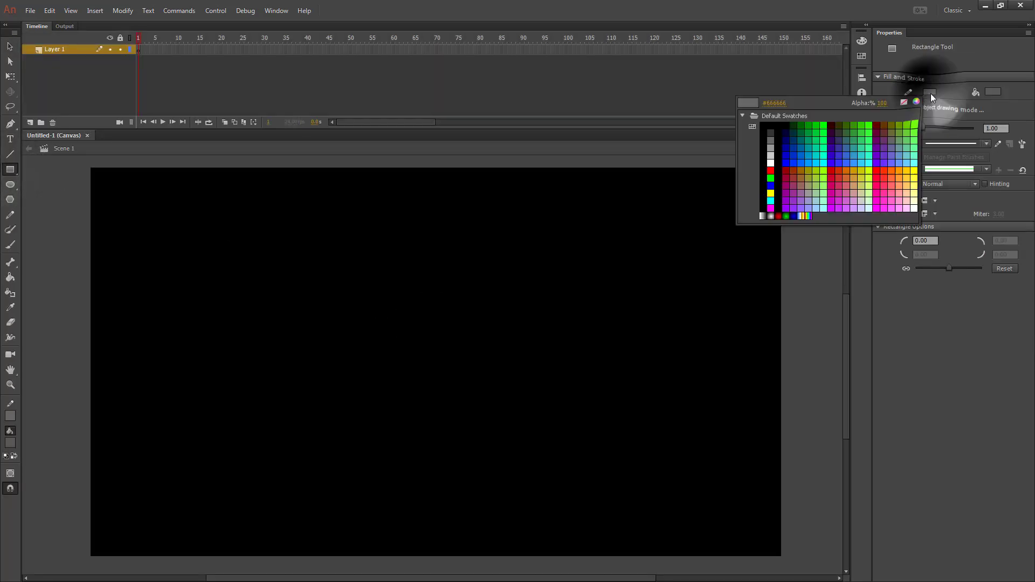
left_click(903, 102)
left_click(993, 92)
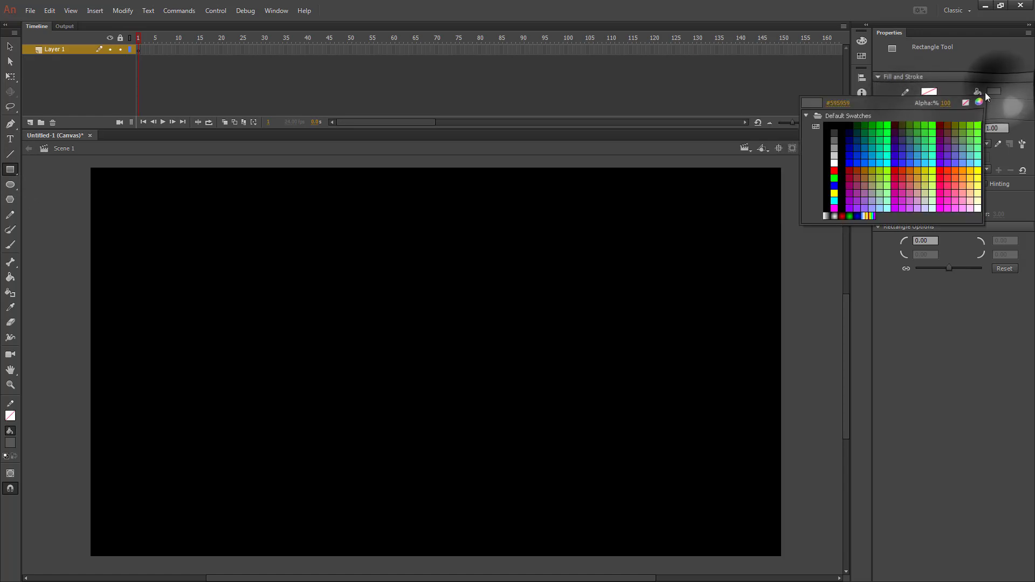
left_click(874, 159)
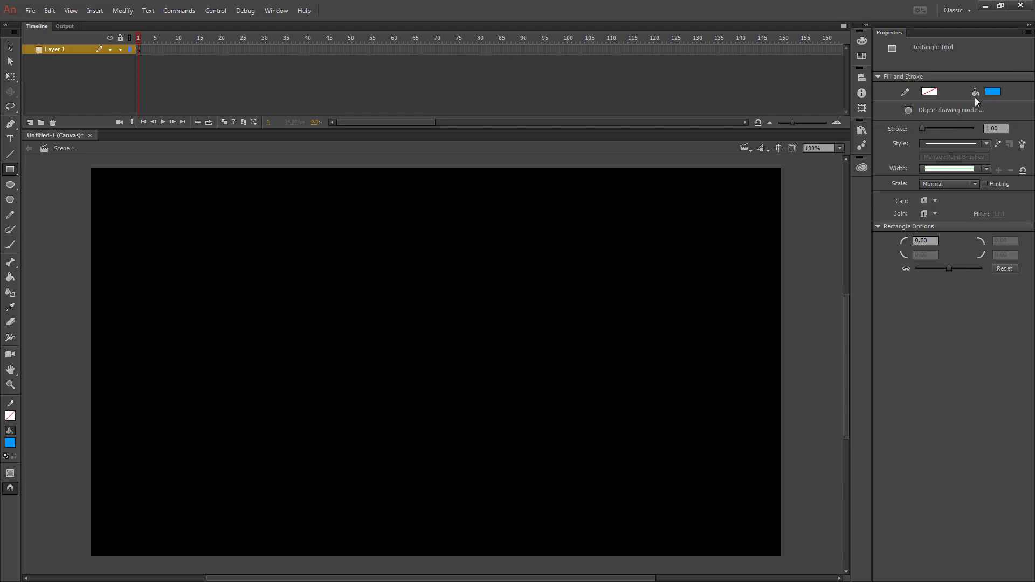
left_click(909, 111)
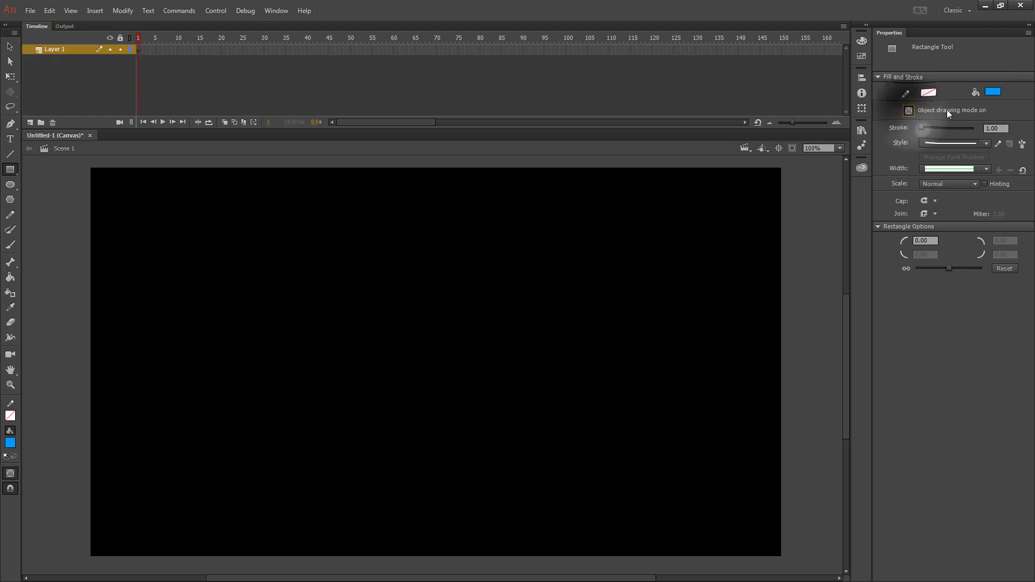
left_click(908, 112)
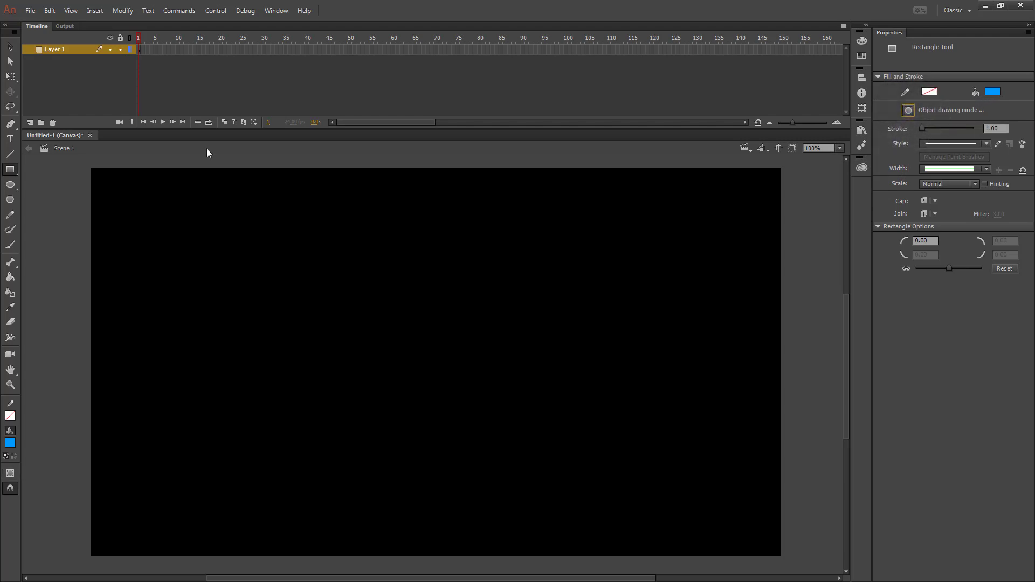
left_click_drag(107, 196, 179, 253)
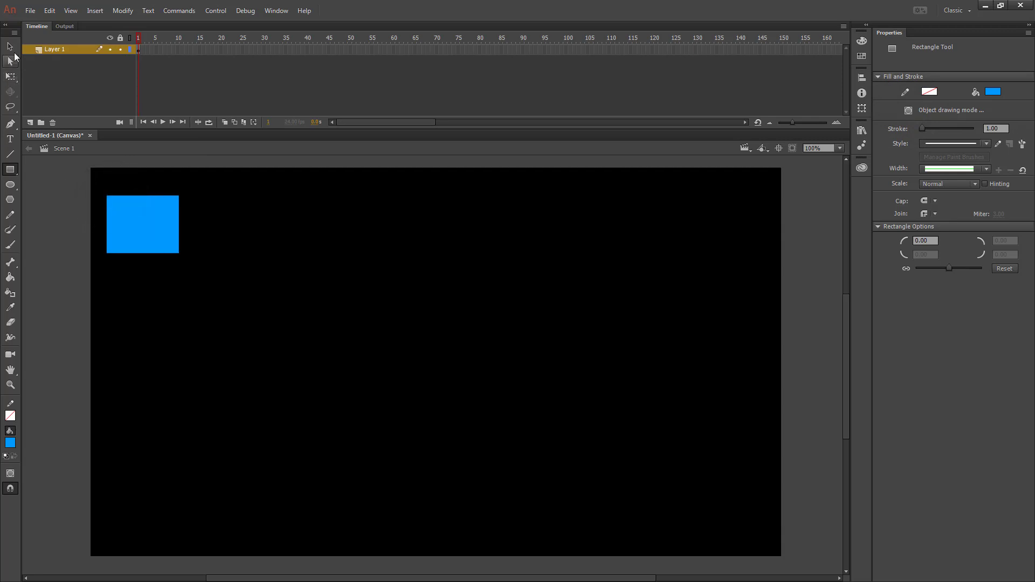
Resize the rectangle to 100 × 200 px and move it lower on the stage.
left_click(11, 48)
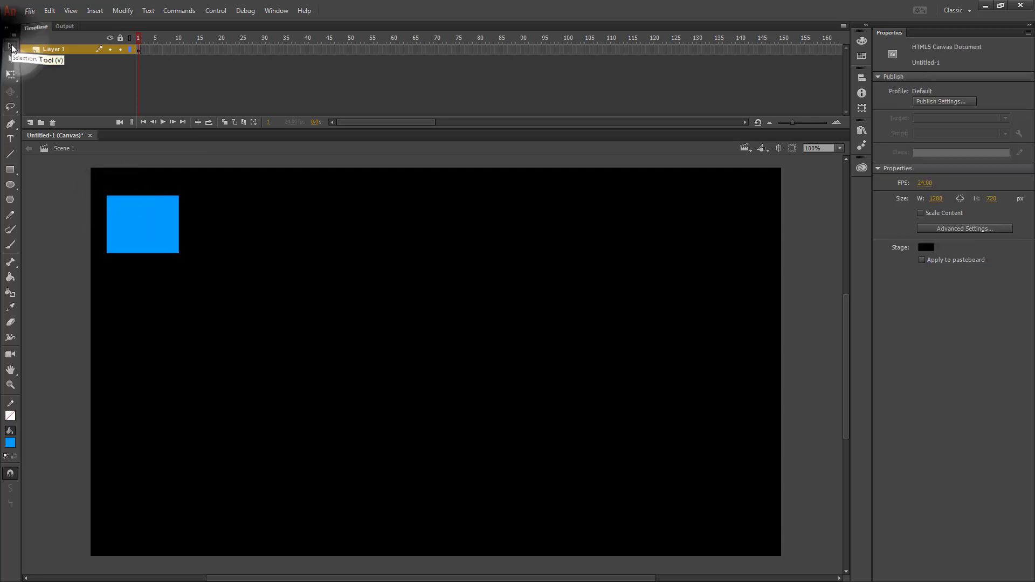
left_click(144, 226)
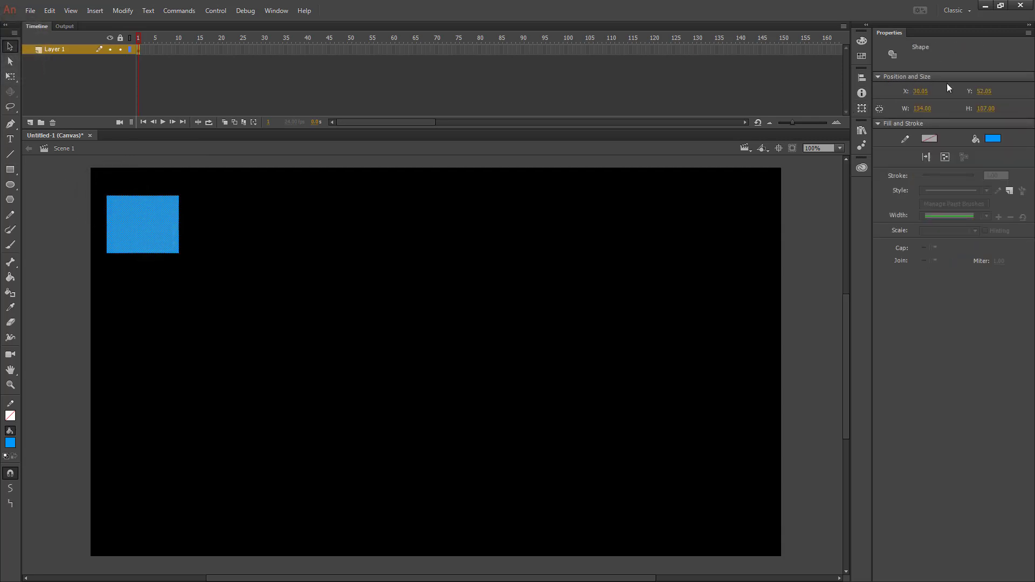
left_click(919, 108)
key("Tab")
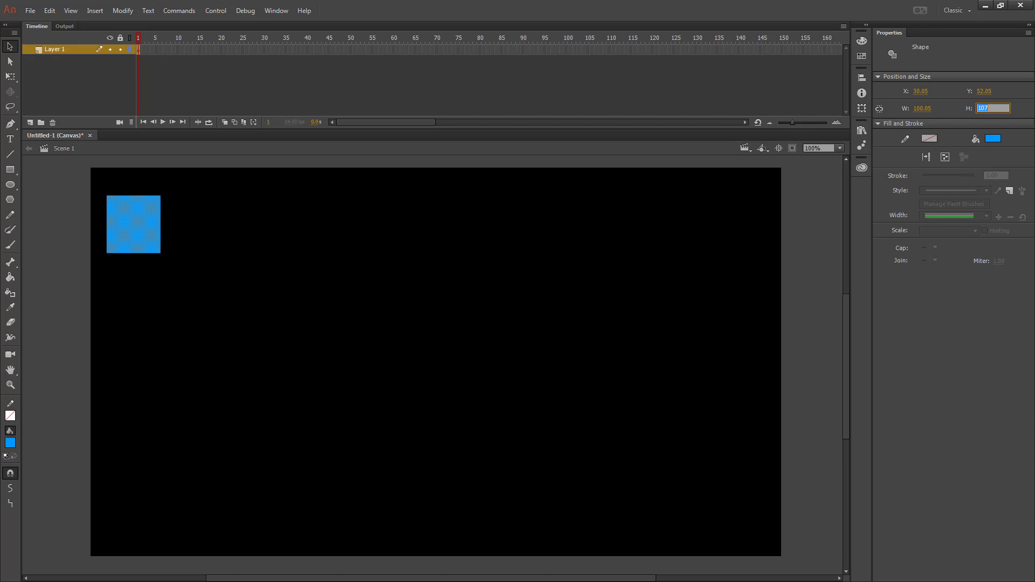
key("Return")
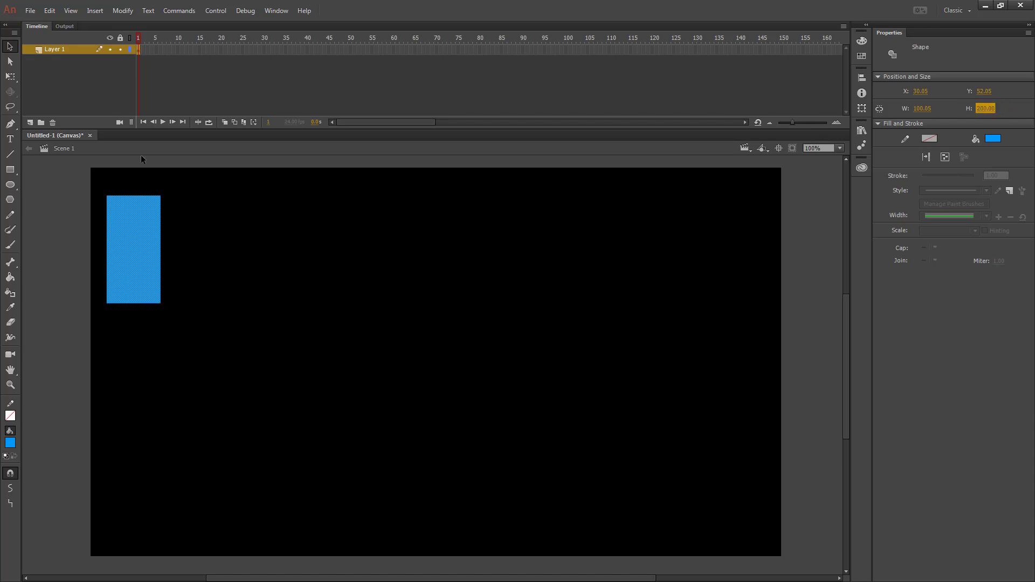
left_click(259, 280)
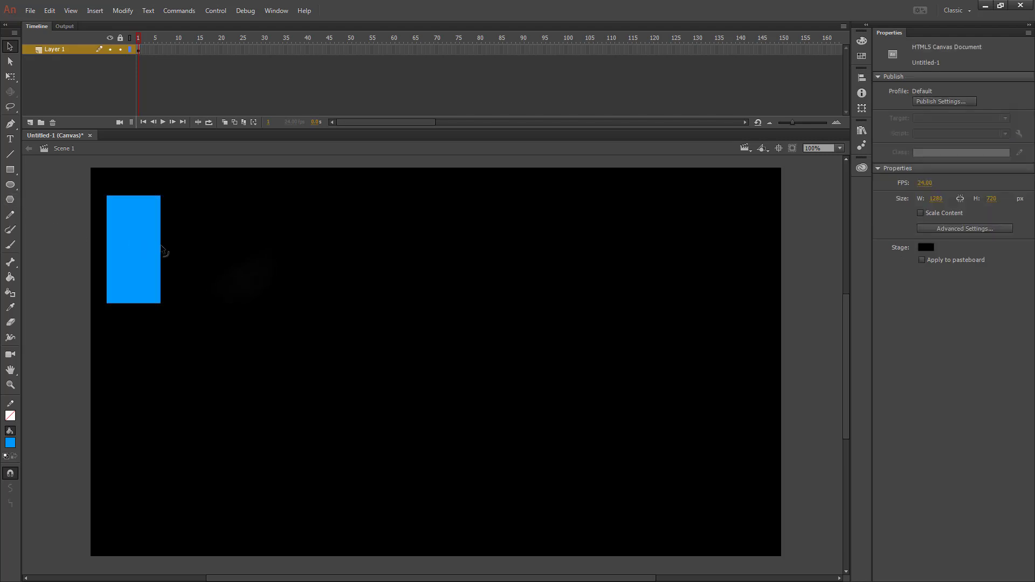
left_click_drag(157, 231, 166, 354)
Draw a red-filled oval in the upper part of the stage.
left_click(229, 317)
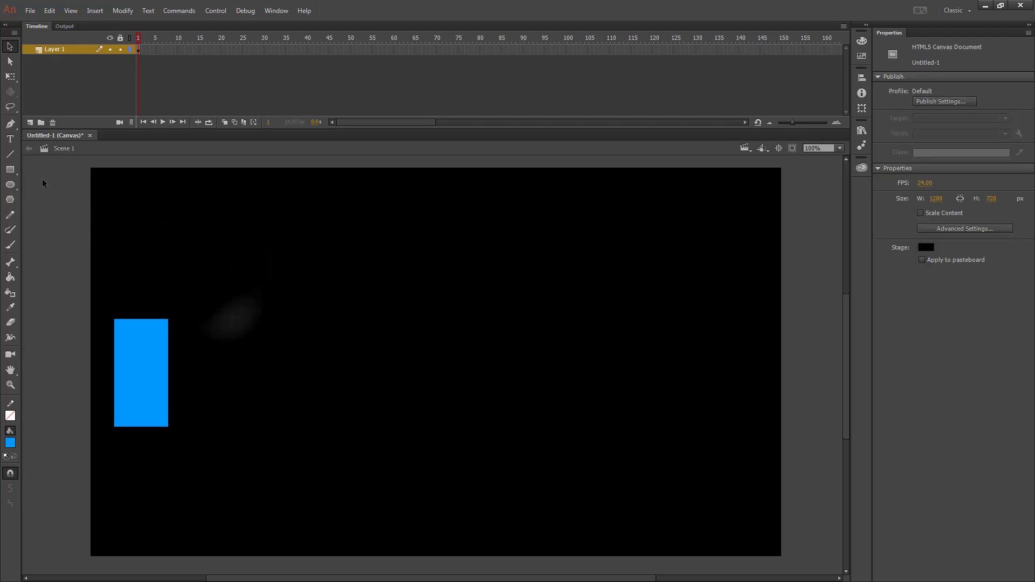
left_click(14, 187)
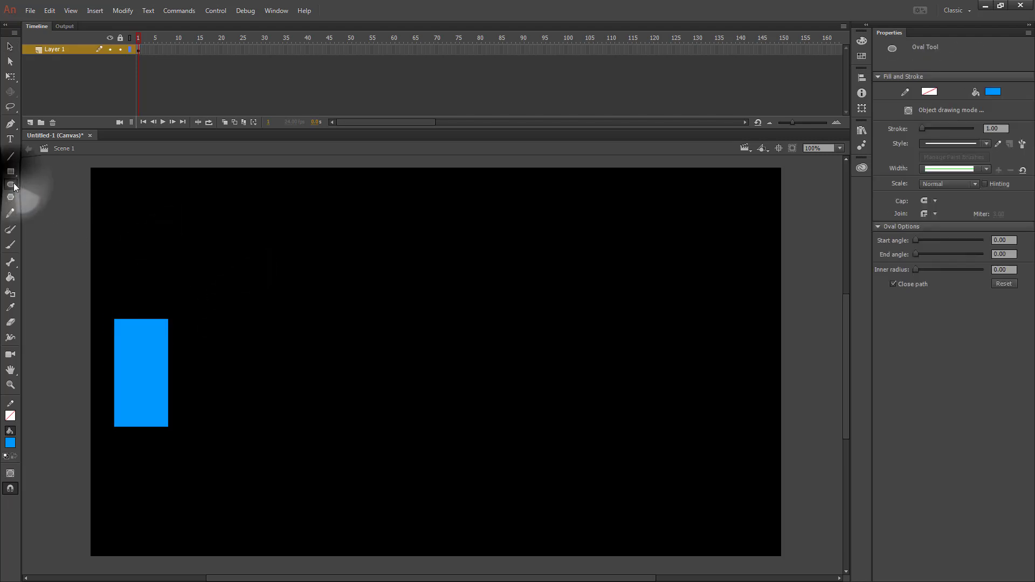
left_click(993, 91)
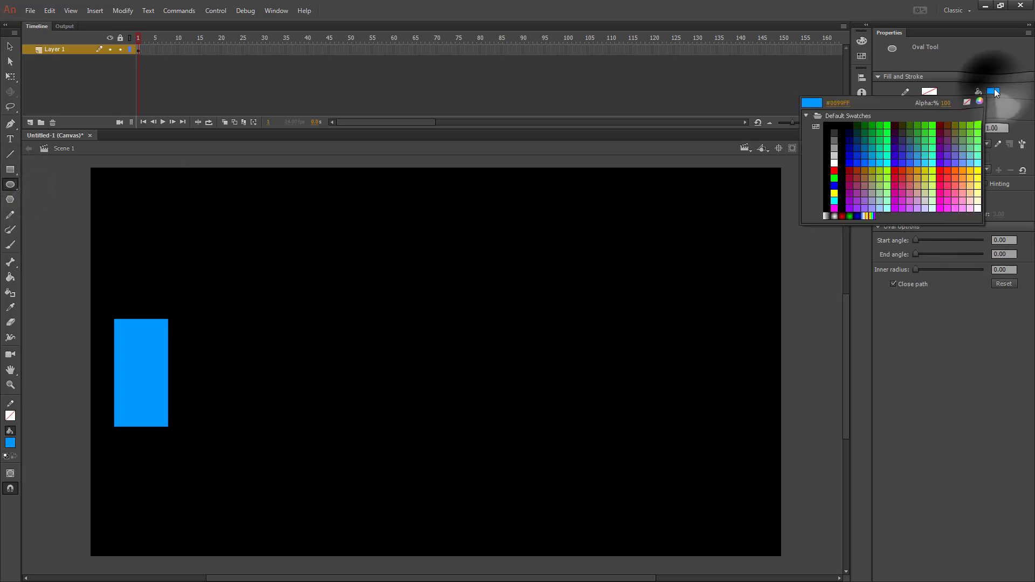
left_click(834, 169)
left_click_drag(249, 219, 323, 270)
Resize the red oval to 100 × 100 px, making it a circle.
left_click(10, 46)
left_click(294, 245)
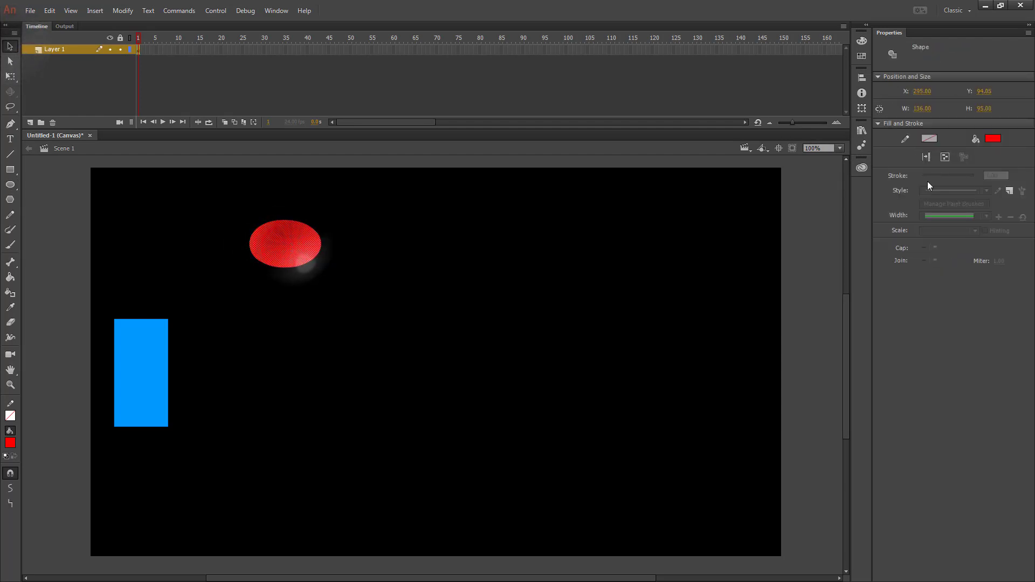
left_click(922, 108)
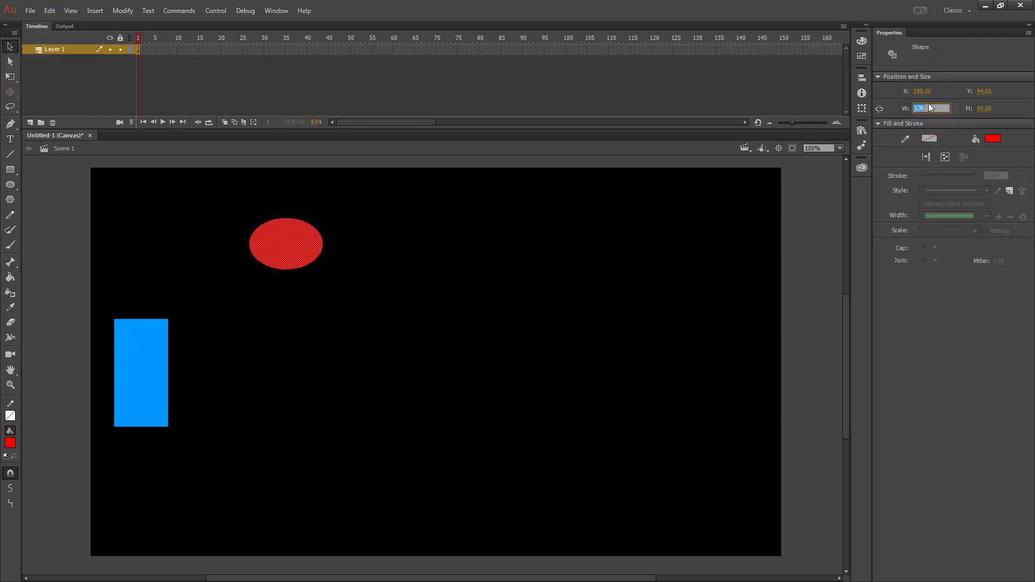
type("100")
key("Tab")
type("100")
key("Return")
left_click(361, 310)
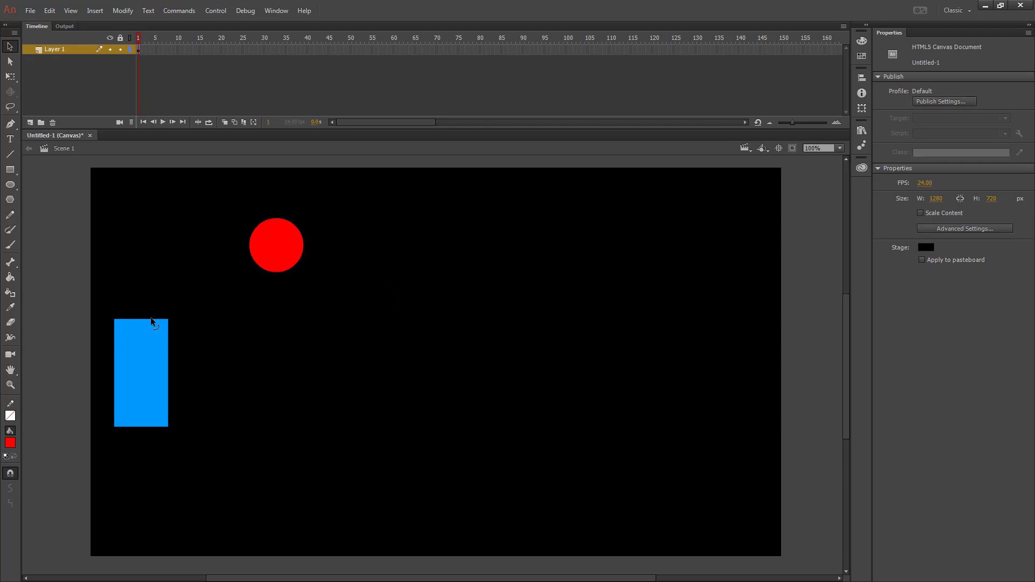
Merge the red circle into the rectangle's top edge, then pull it away and delete it.
left_click(282, 244)
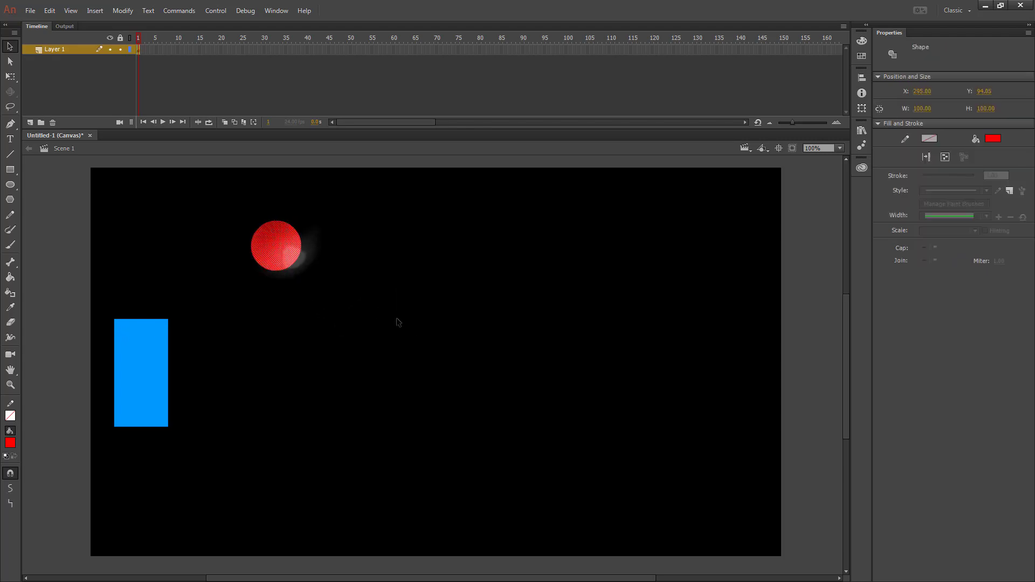
left_click_drag(283, 245, 147, 318)
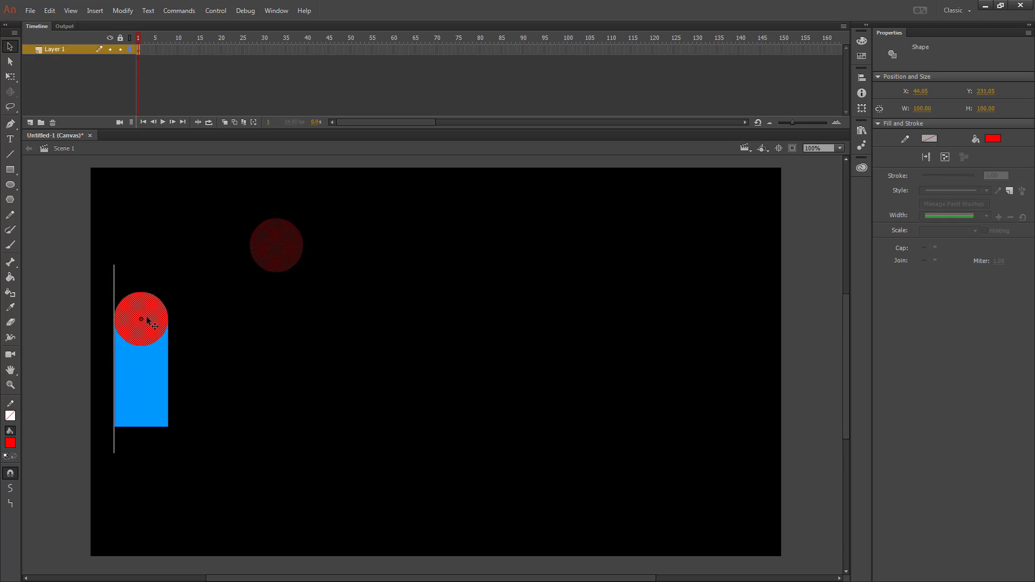
left_click_drag(147, 318, 148, 319)
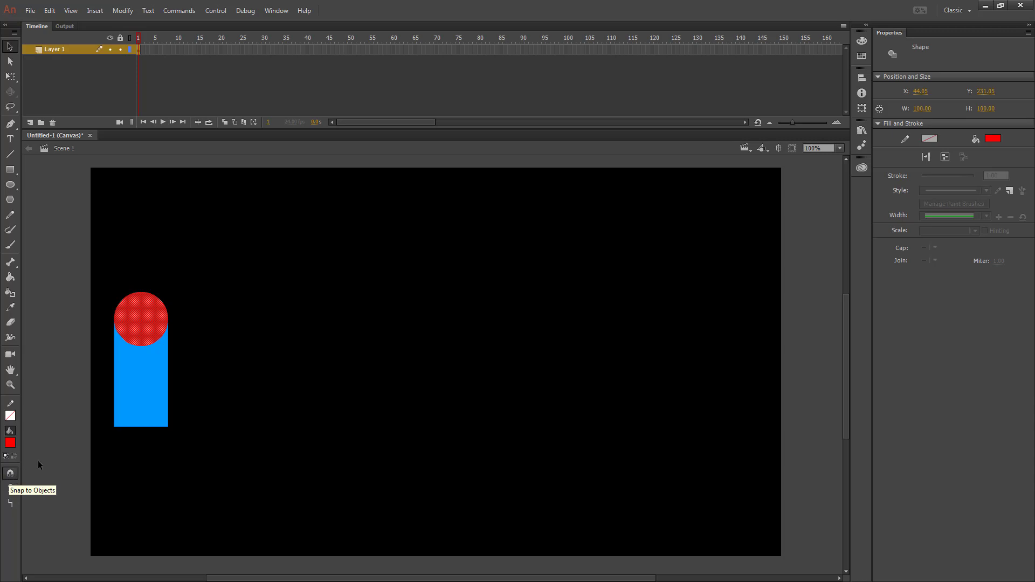
left_click(202, 251)
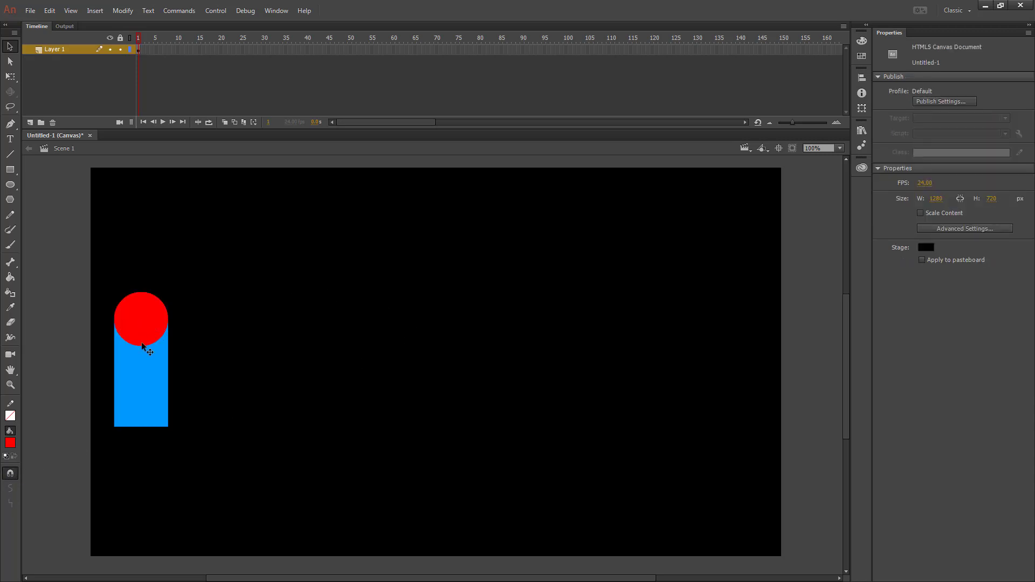
left_click_drag(143, 331, 165, 239)
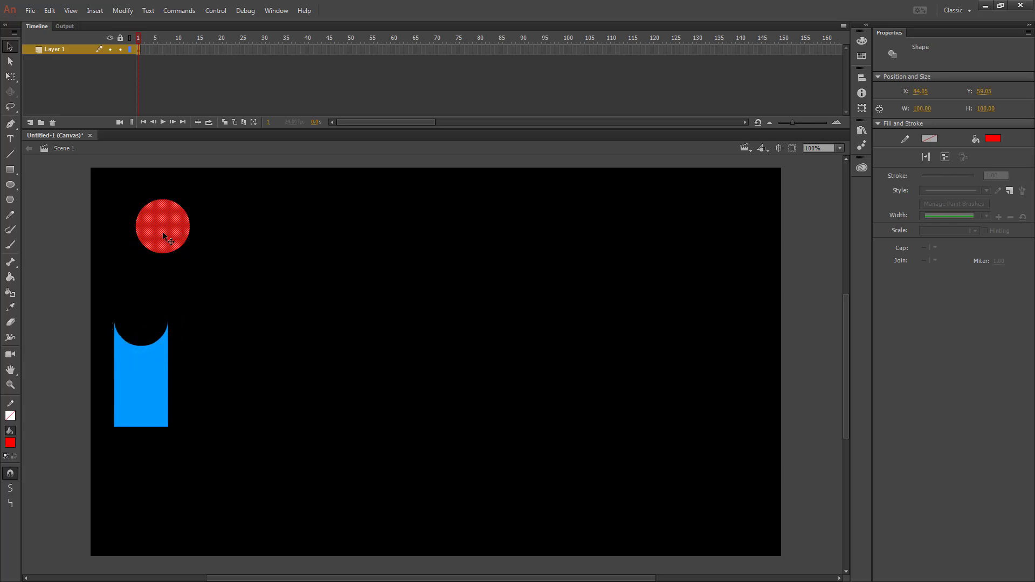
key("Delete")
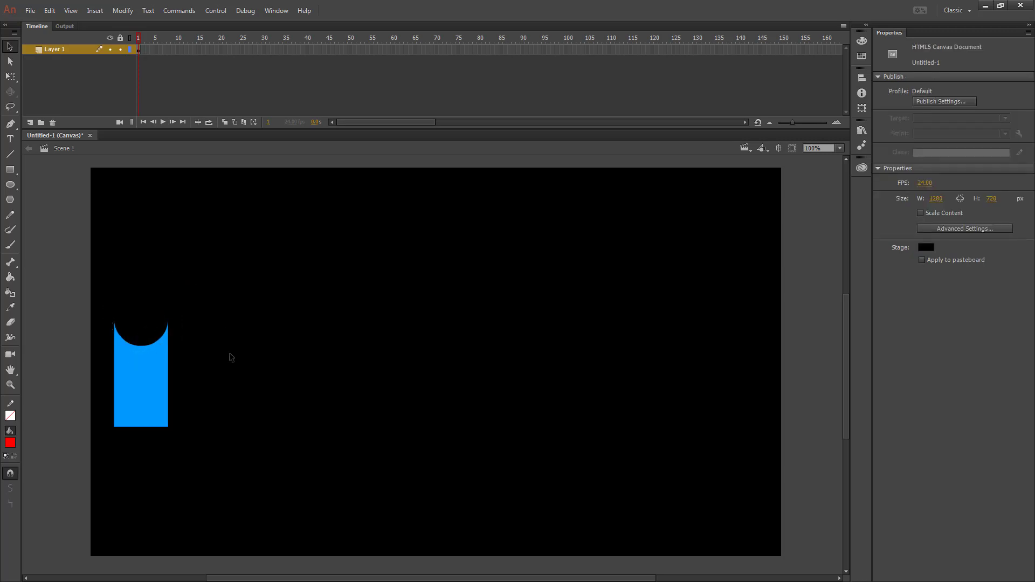
Copy and paste the notched blue shape, lining the copy up beside the original.
left_click(146, 396)
right_click(146, 396)
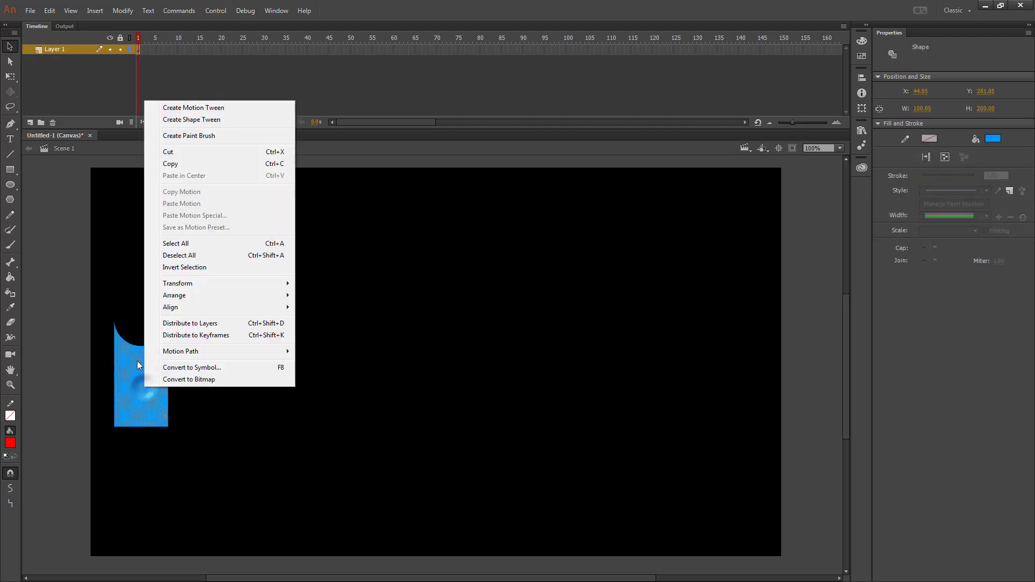
left_click(171, 163)
left_click(238, 377)
right_click(225, 322)
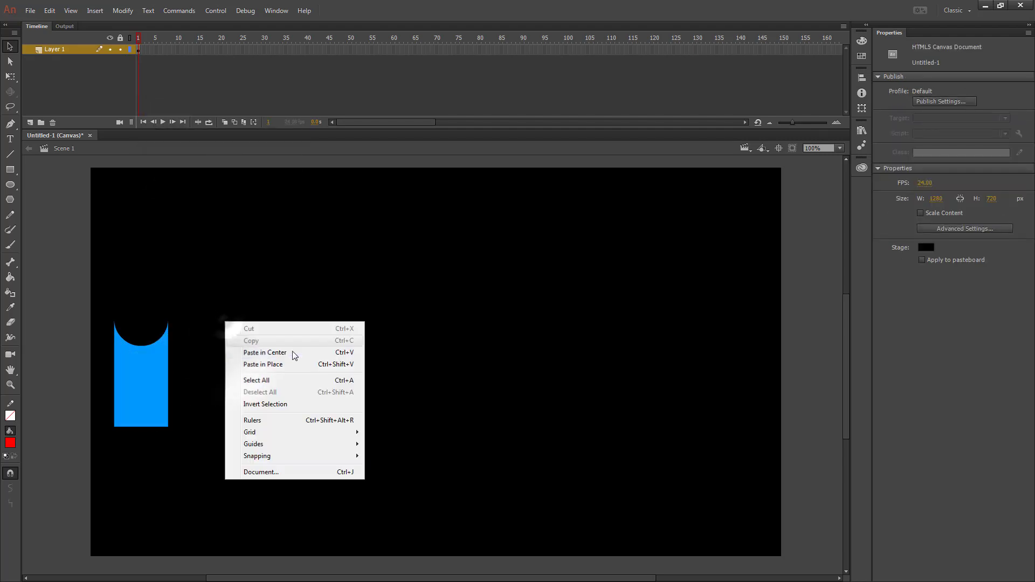
left_click(275, 364)
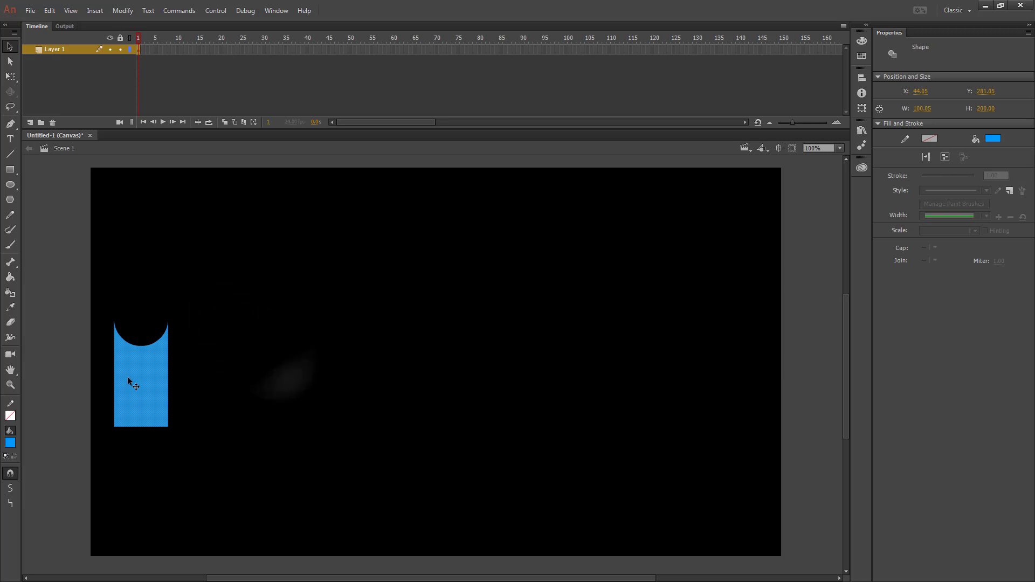
left_click_drag(137, 373, 189, 376)
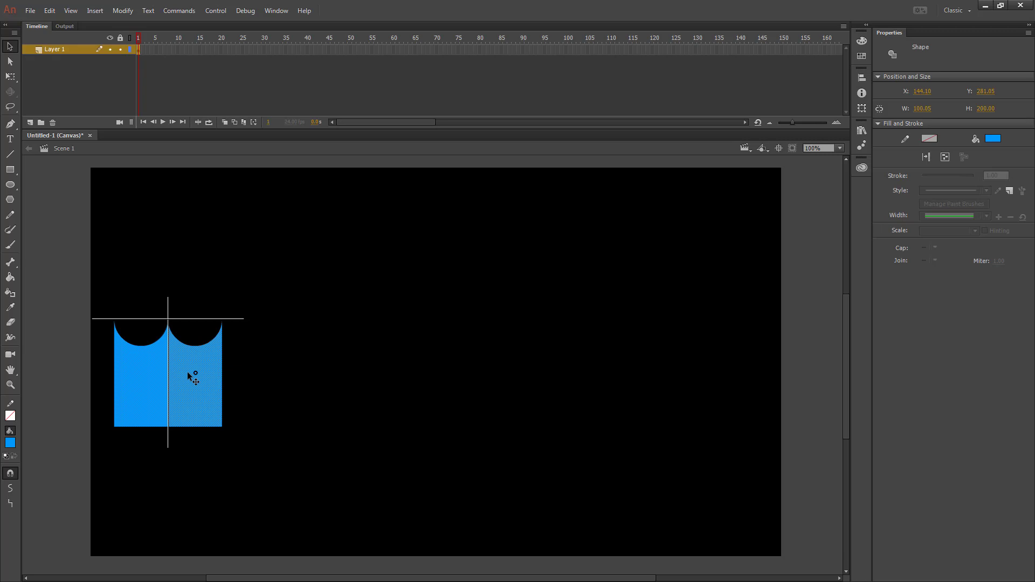
mouse_move(187, 372)
left_mouse_down()
mouse_move(182, 347)
mouse_move(187, 384)
mouse_move(188, 368)
left_mouse_up()
left_click(178, 278)
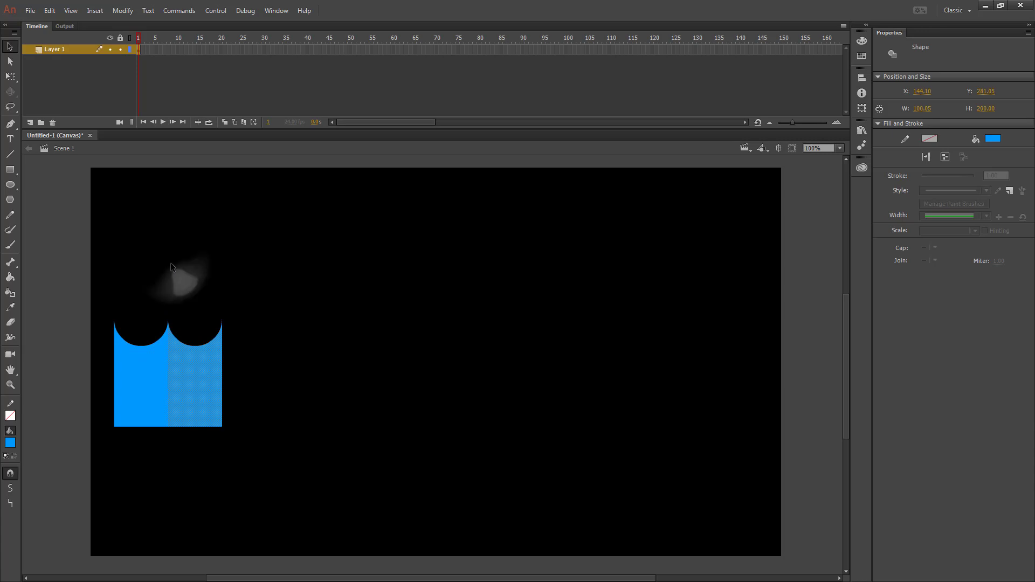
Duplicate the wave rightward into a 1600 px strip and move it to the stage bottom.
left_click(187, 387)
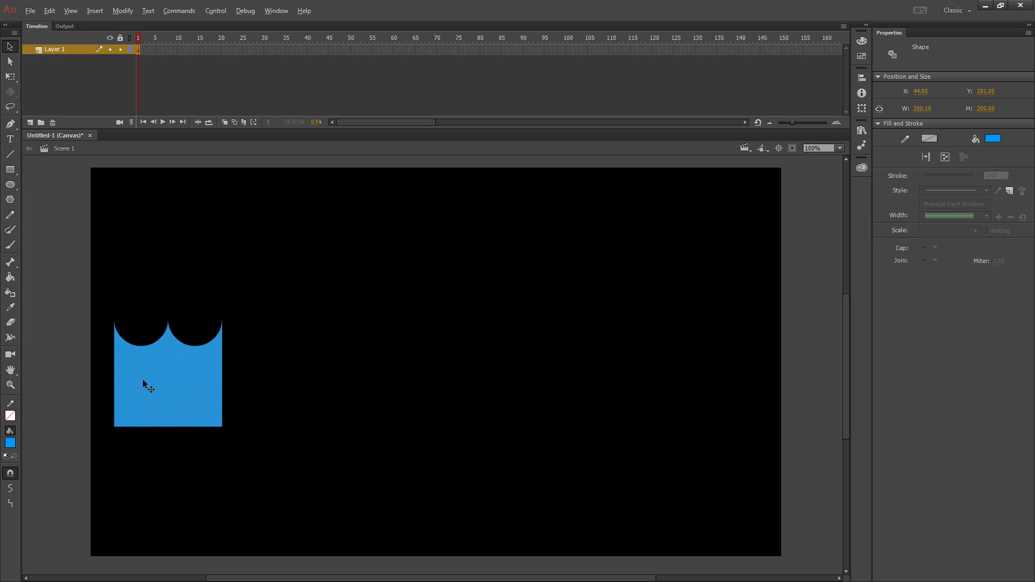
mouse_move(144, 382)
left_mouse_down()
mouse_move(429, 377)
mouse_move(409, 377)
left_mouse_up()
left_click(251, 380)
left_click(413, 282)
left_click(324, 394)
left_click_drag(313, 389, 744, 389)
left_click(473, 288)
left_click(549, 393)
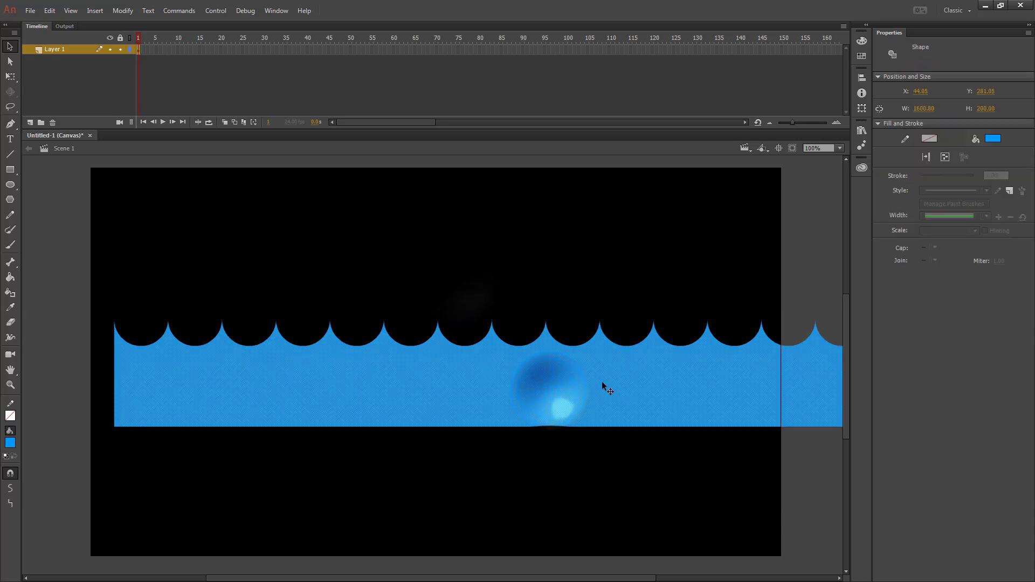
left_click_drag(593, 399, 549, 526)
Duplicate the wave strip and snap the copy onto its right end.
key("ctrl+shift+a")
scroll(502, 550, "right", 3)
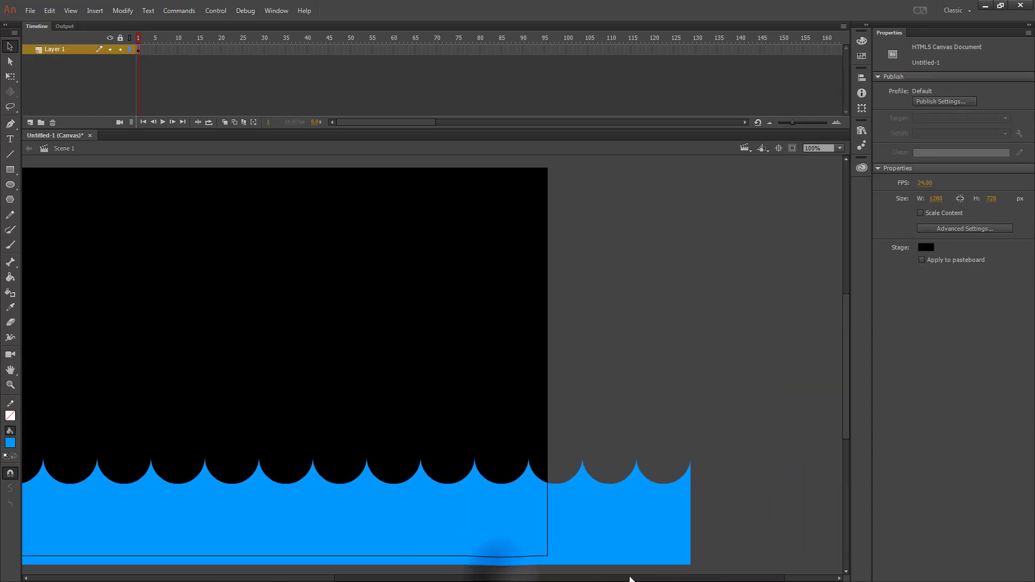
scroll(484, 555, "left", 5)
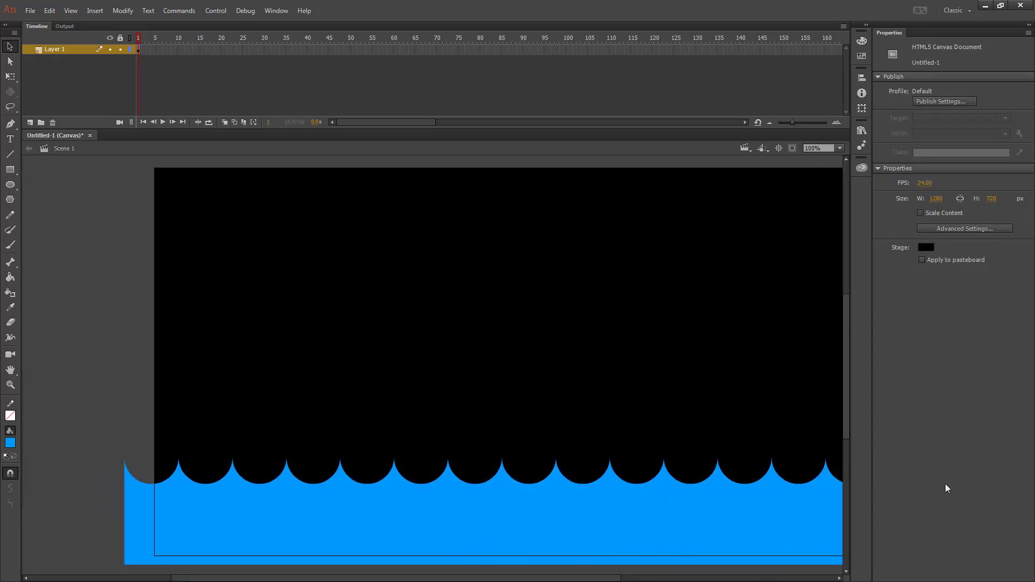
left_click(258, 501)
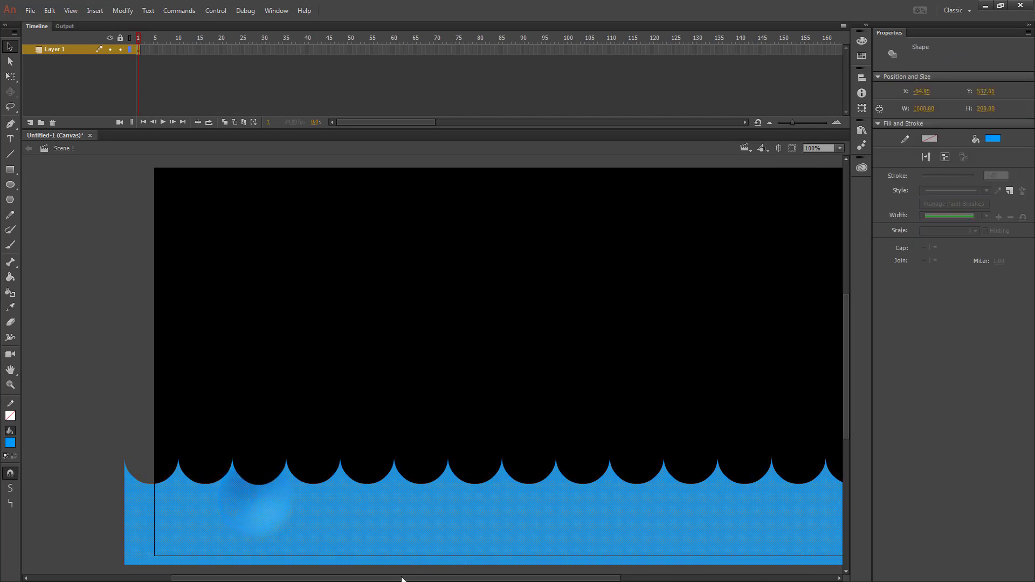
left_click_drag(335, 579, 549, 579)
left_click_drag(55, 509, 607, 496)
left_click(475, 353)
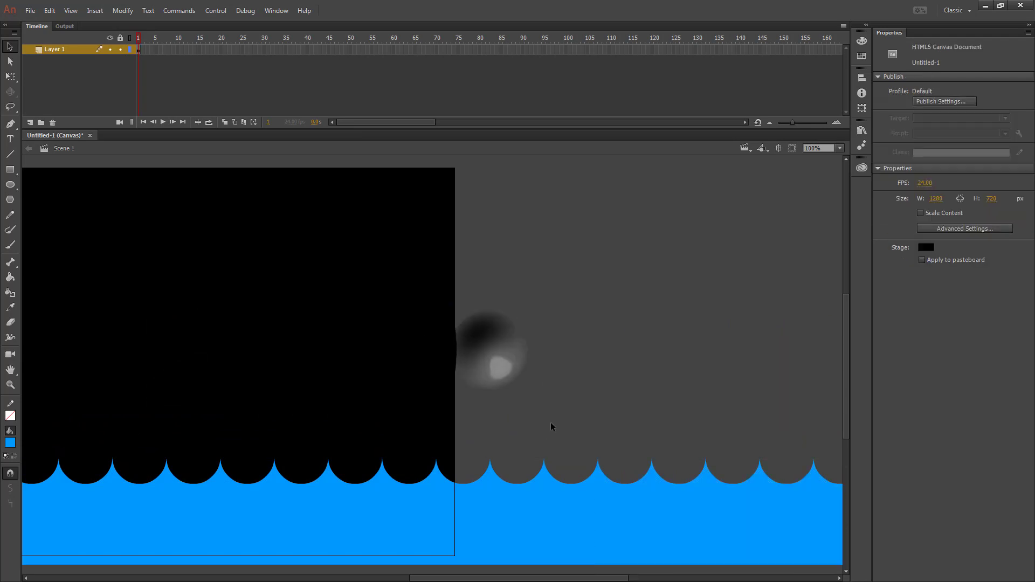
left_click_drag(514, 577, 408, 568)
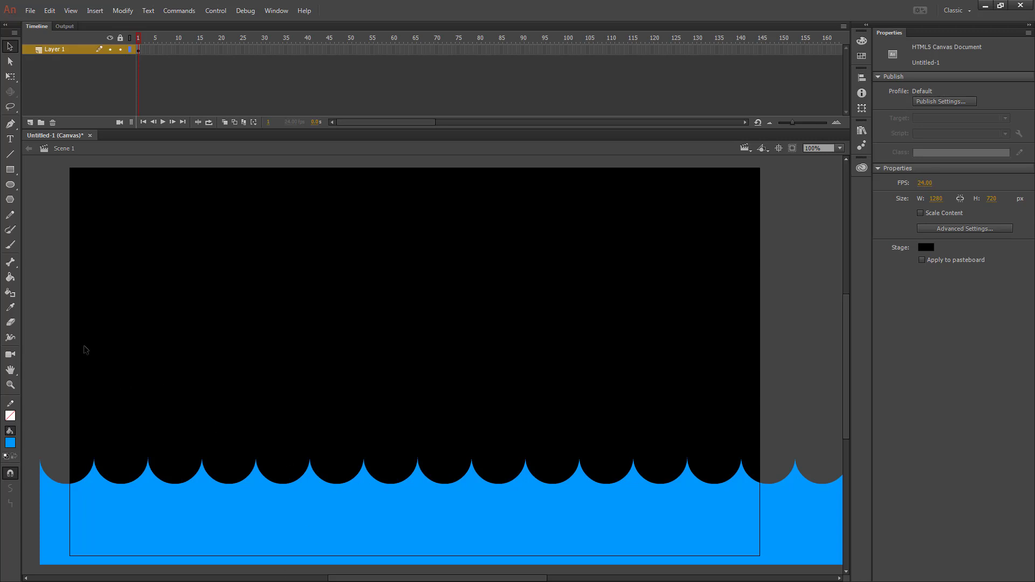
Outline the wave with a dark blue #000099 stroke of 3 using the Ink Bottle tool.
left_click(11, 295)
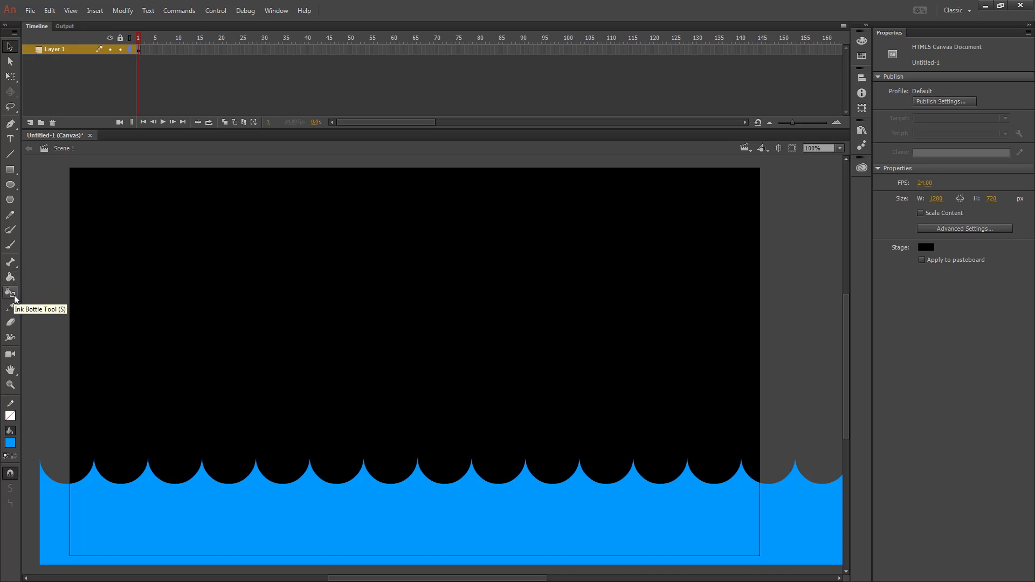
left_click(10, 294)
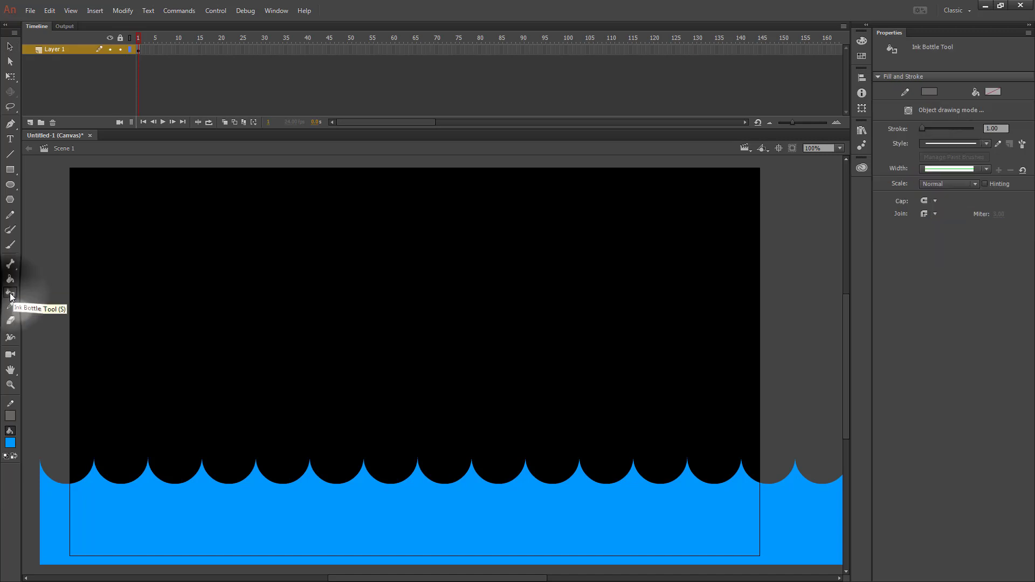
left_click(923, 95)
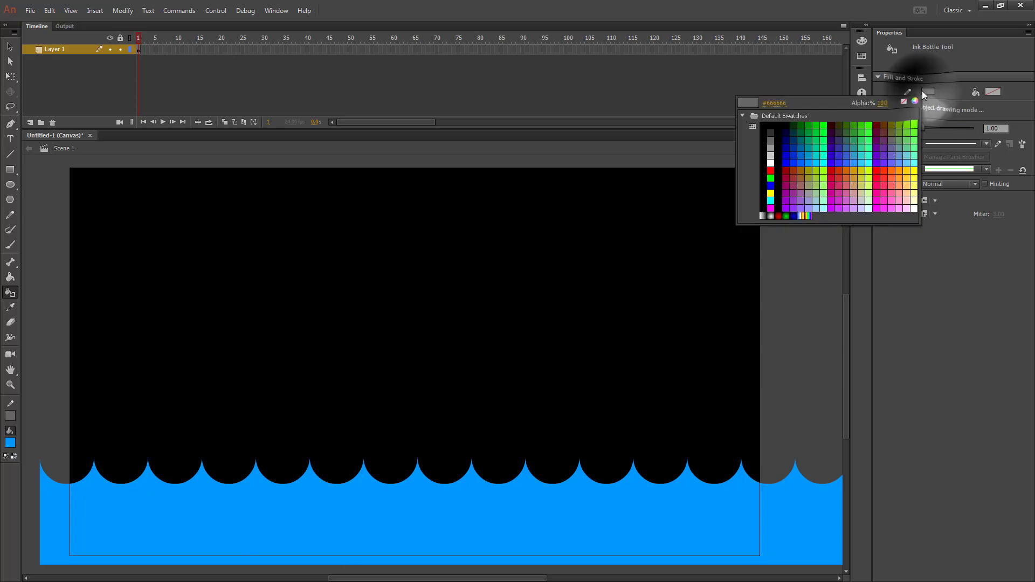
left_click(790, 145)
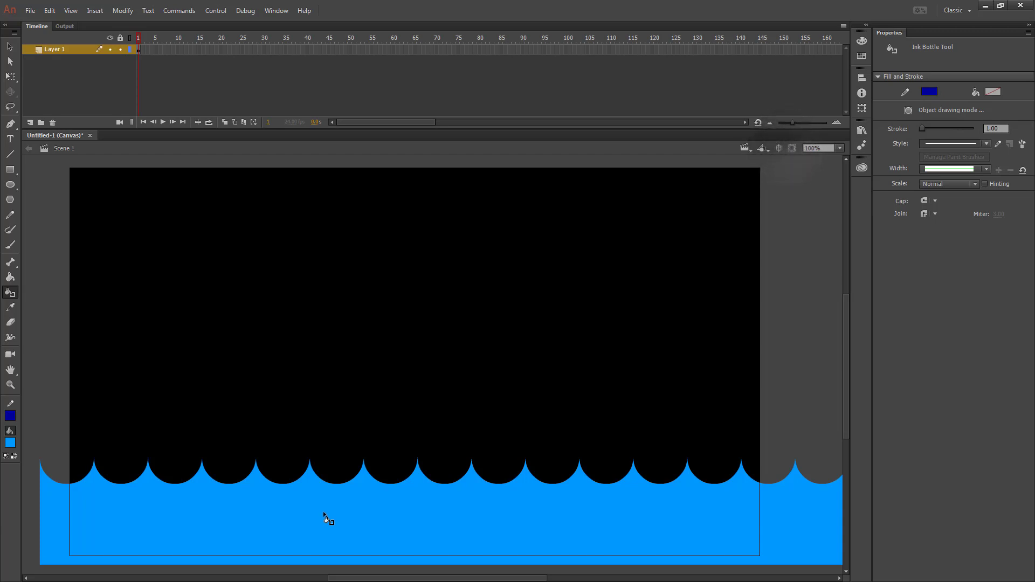
left_click(997, 130)
type("3")
key("Return")
left_click(381, 517)
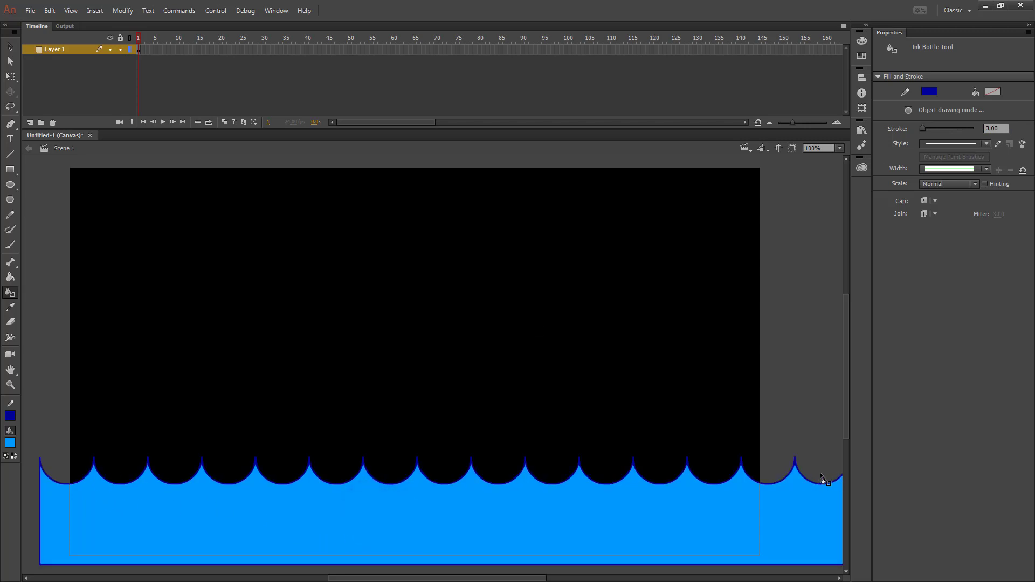
Select frame 1 of Layer 1 and the outlined wave shape.
key("v")
left_click(139, 49)
left_click(138, 50)
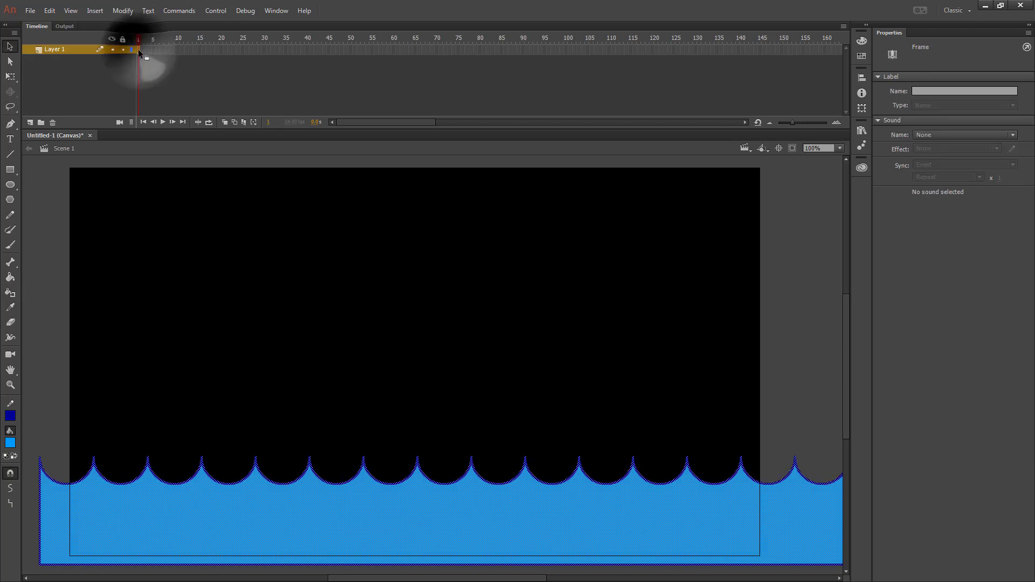
left_click(281, 531)
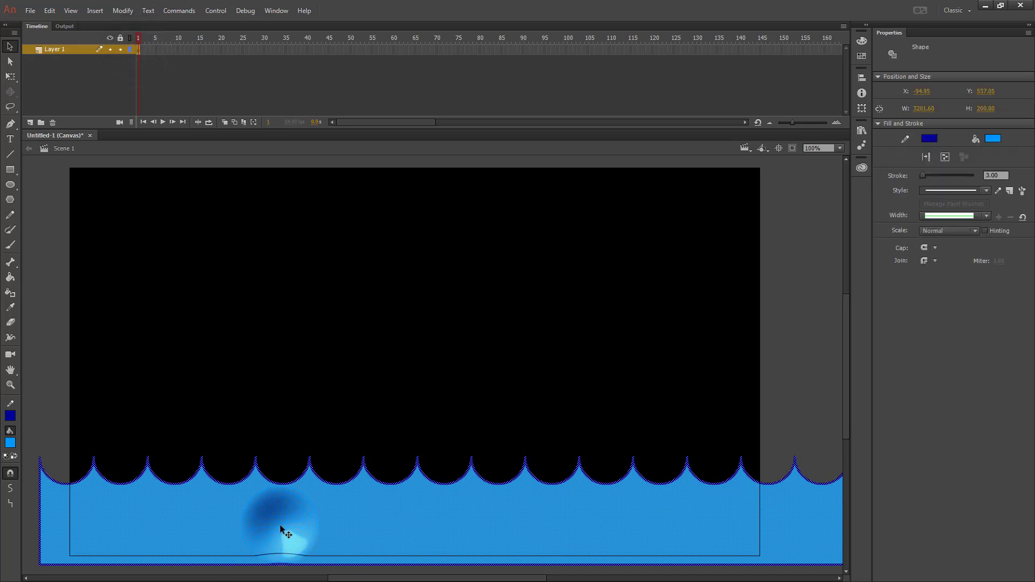
Convert the wave into a Movie Clip symbol named Wave and rename its layer Wave1.
right_click(281, 526)
left_click(350, 506)
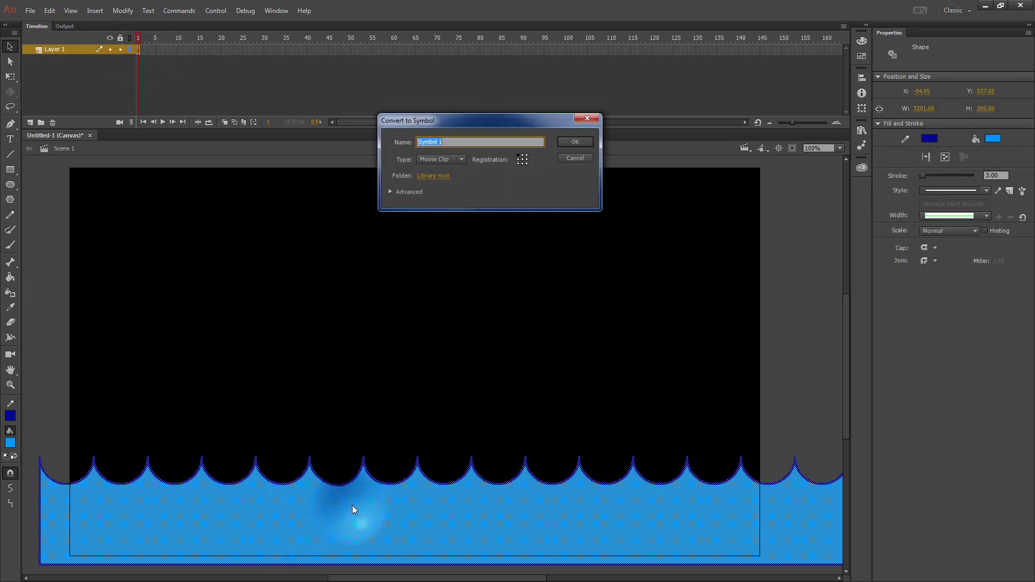
type("Wave")
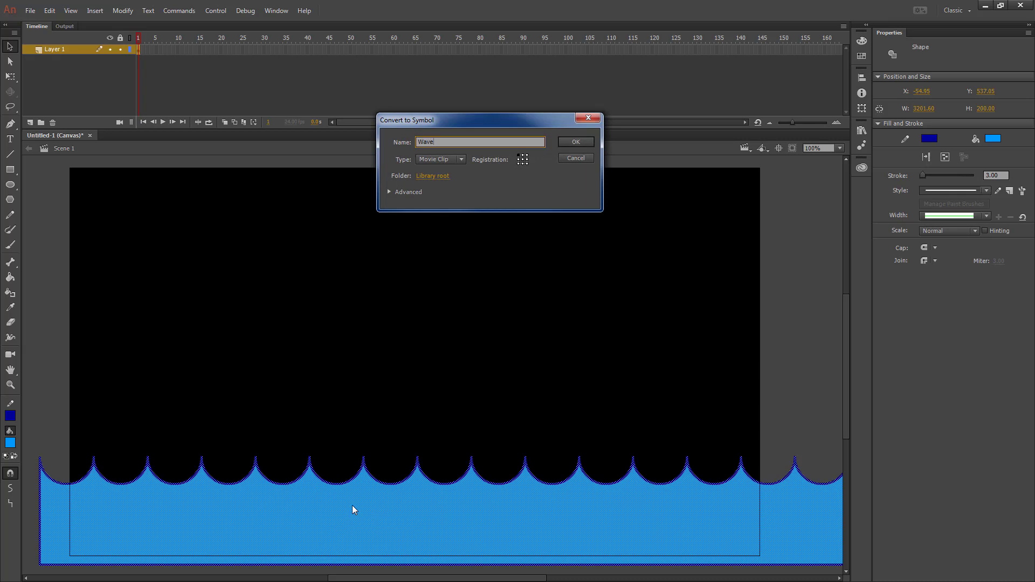
key("Return")
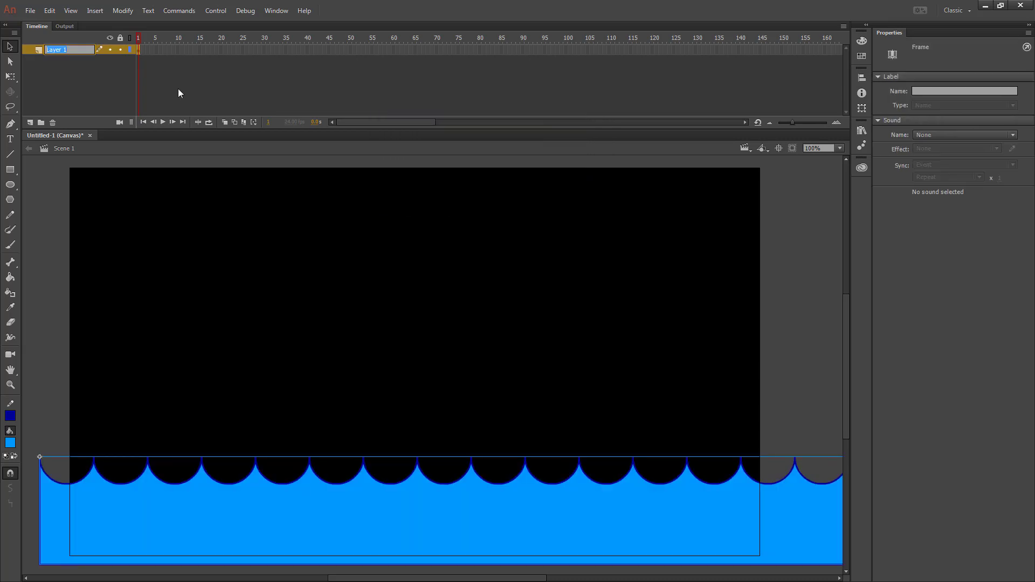
type("ave1")
key("Return")
right_click(139, 50)
Tween the wave to slide far left by frame 100, preview it, and lock Wave1.
left_click(161, 56)
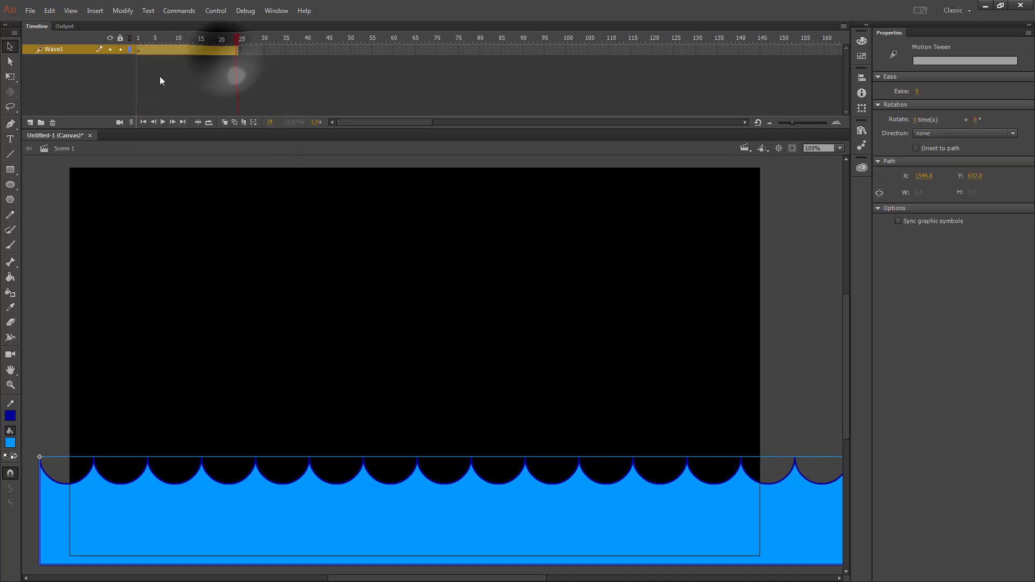
left_click_drag(238, 49, 566, 62)
left_click(567, 49)
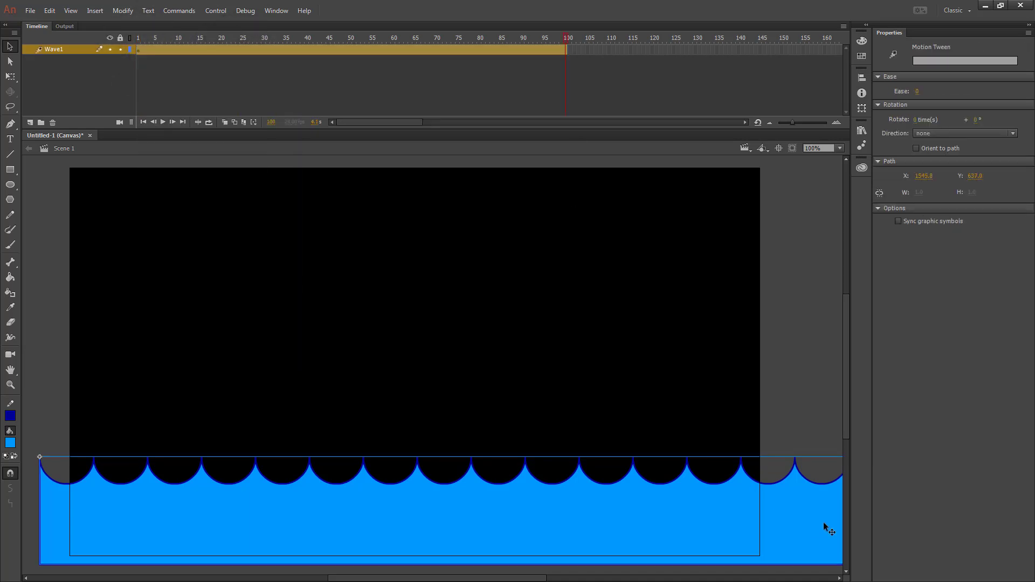
left_click_drag(823, 521, 28, 500)
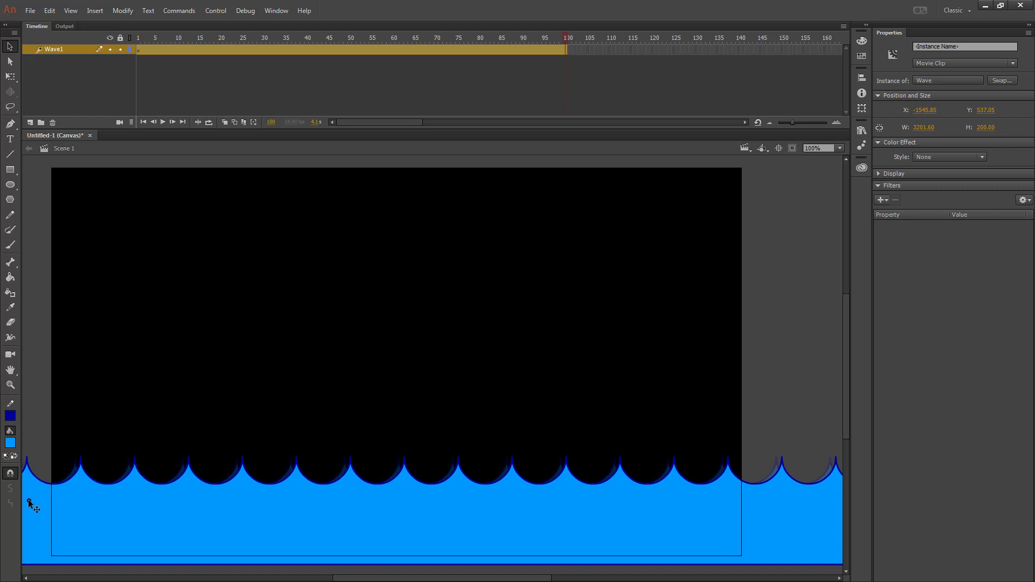
left_click_drag(29, 500, 28, 505)
key("Return")
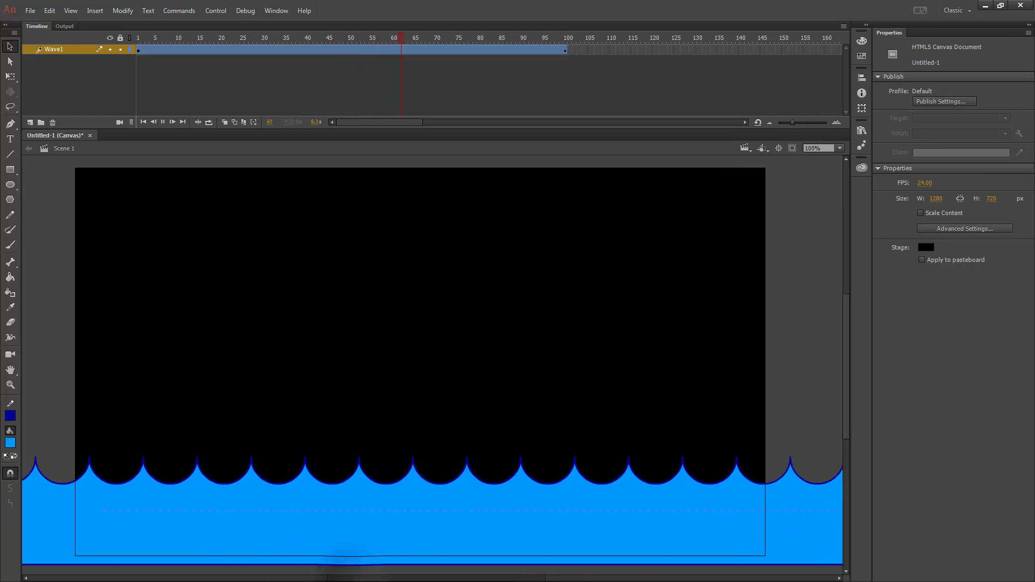
left_click(120, 49)
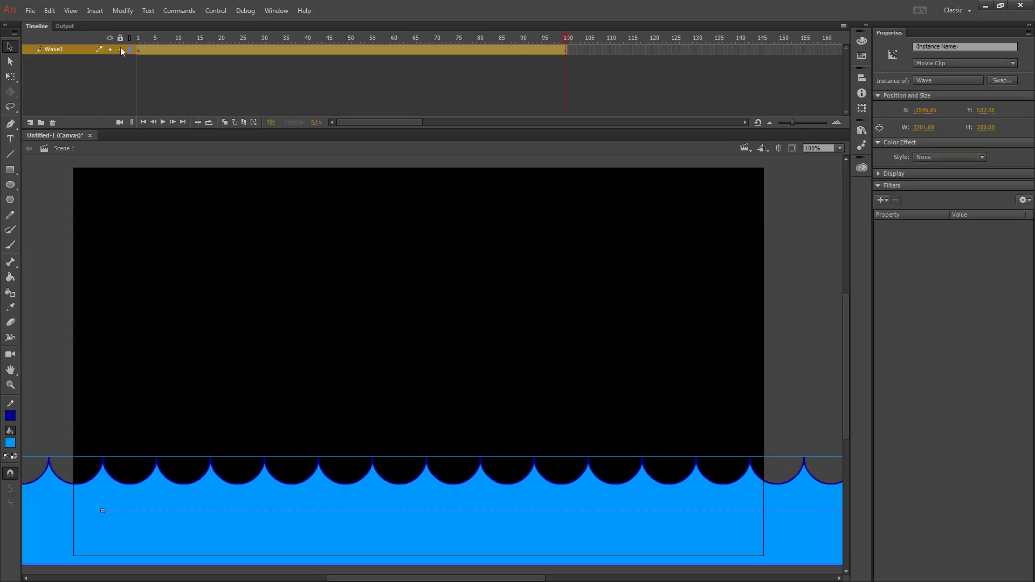
Add a Wave2 layer below Wave1 holding a new Wave instance from the Library.
left_click(29, 123)
double_click(56, 49)
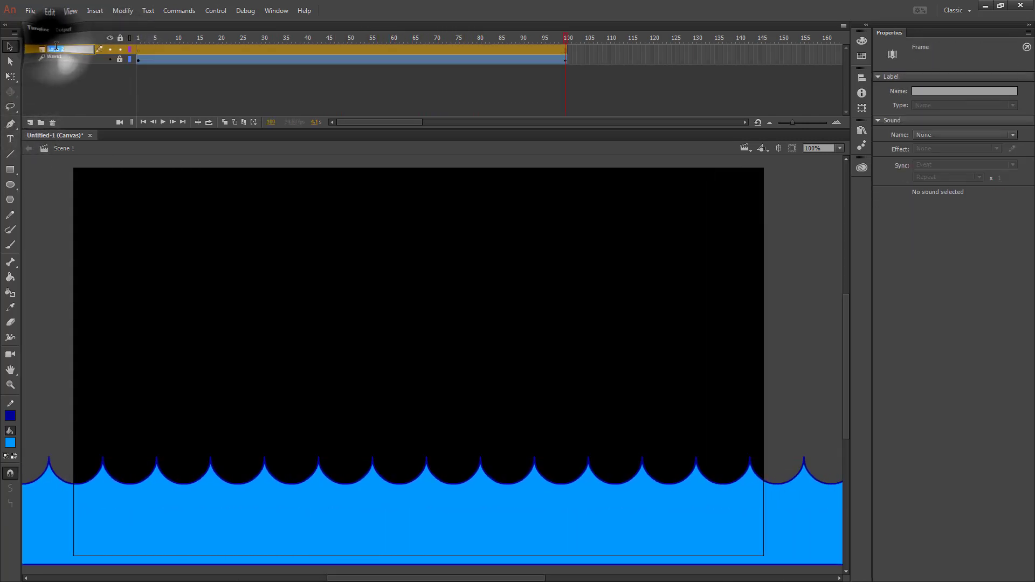
type("Wave2")
key("Return")
key("ctrl+l")
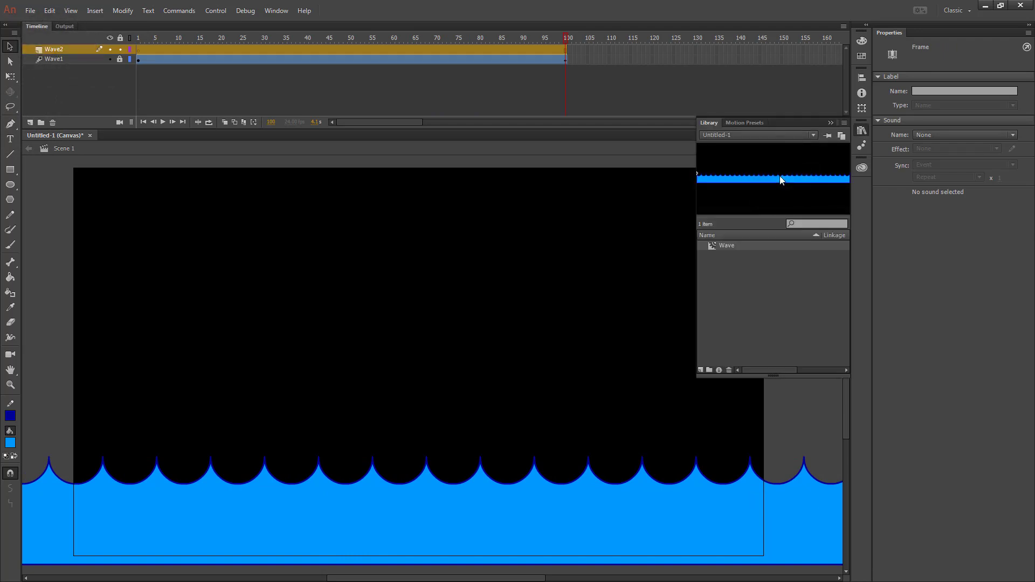
left_click_drag(779, 175, 362, 460)
left_click(180, 105)
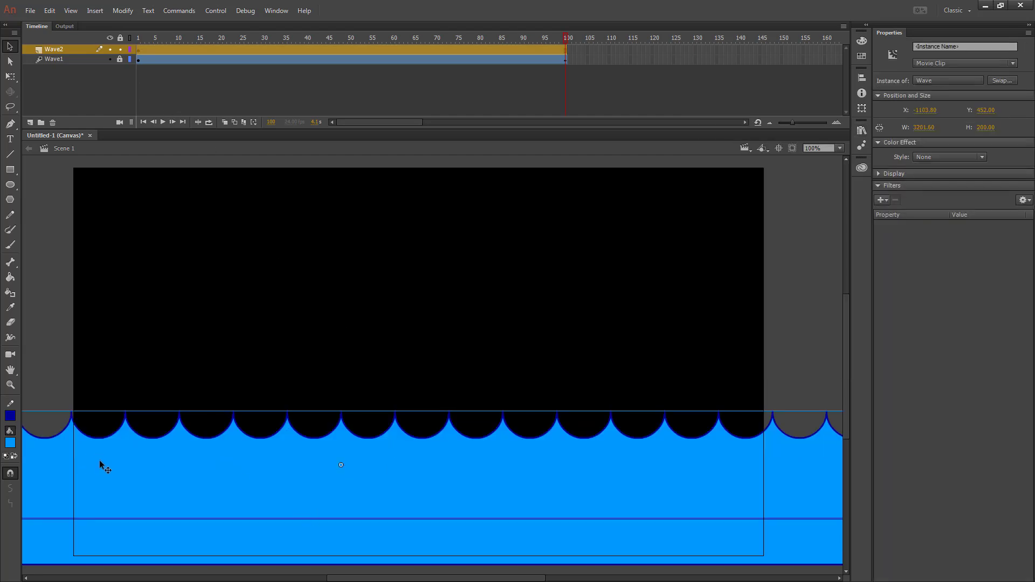
left_click_drag(56, 47, 56, 66)
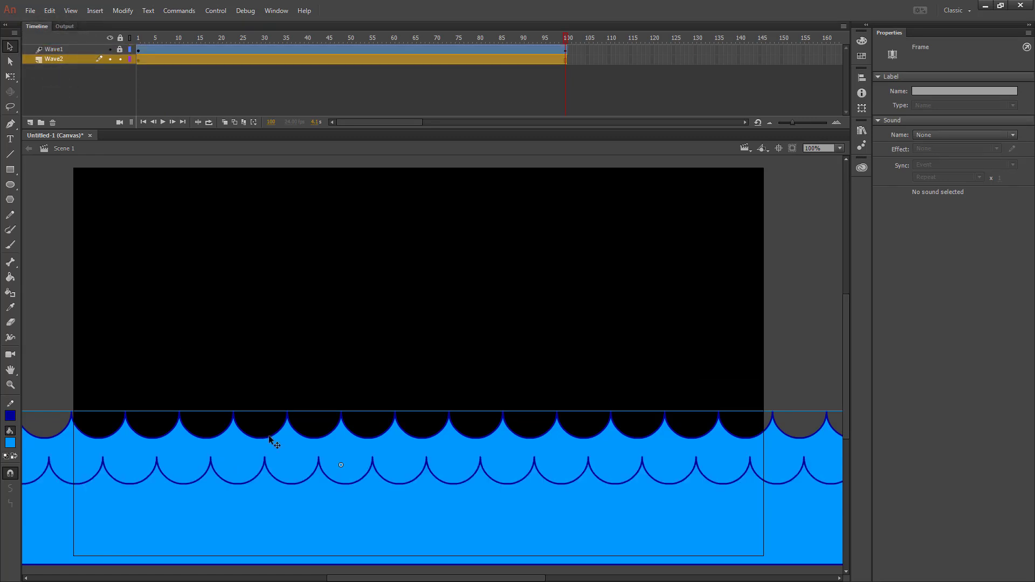
Offset the second wave and scale it down to 2947.6 × 184.15 px with Free Transform.
left_click_drag(268, 442, 276, 451)
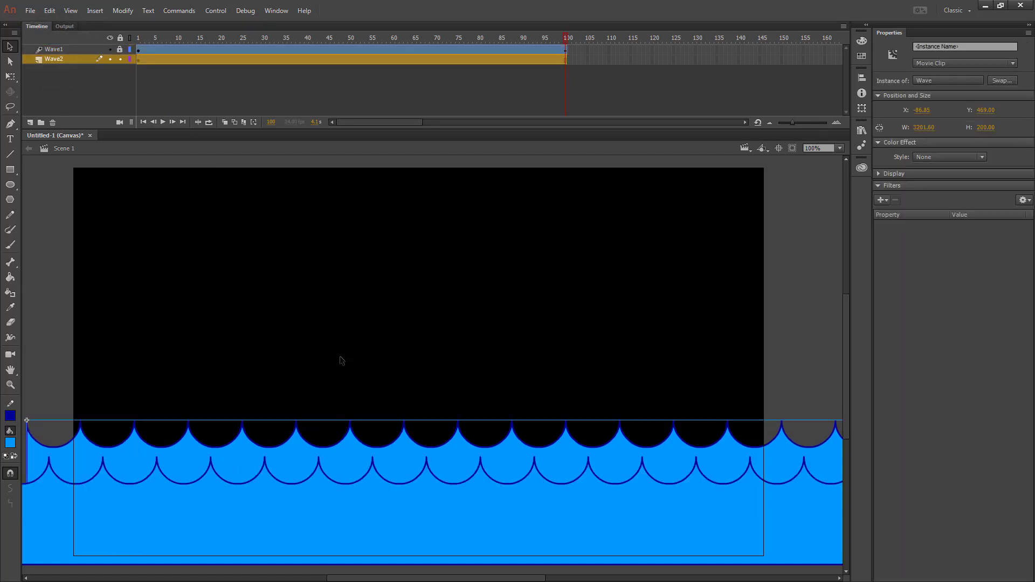
left_click(10, 77)
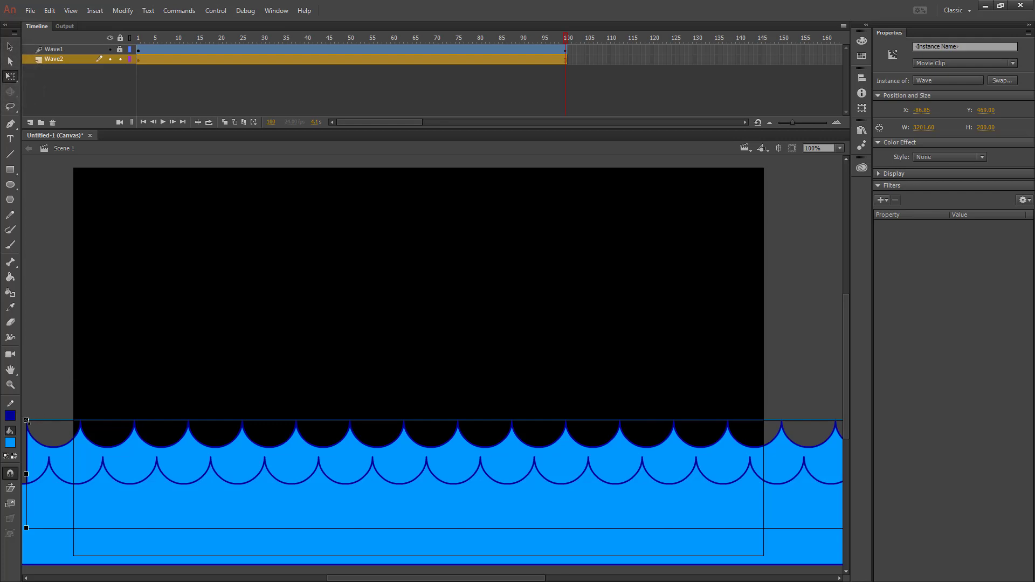
left_click_drag(28, 423, 63, 432)
left_click_drag(538, 461, 537, 468)
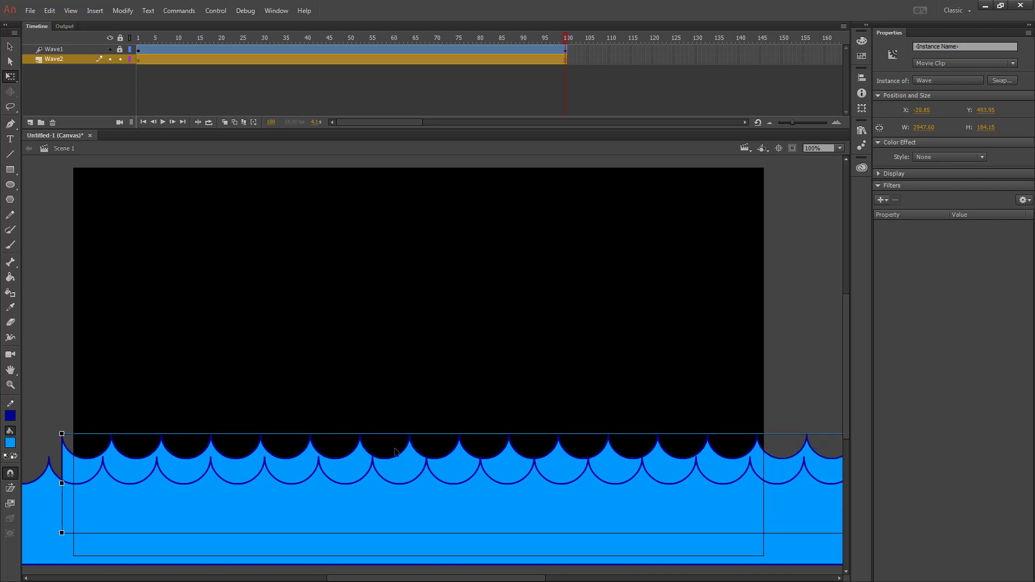
key("v")
left_click_drag(395, 450, 396, 438)
right_click(181, 455)
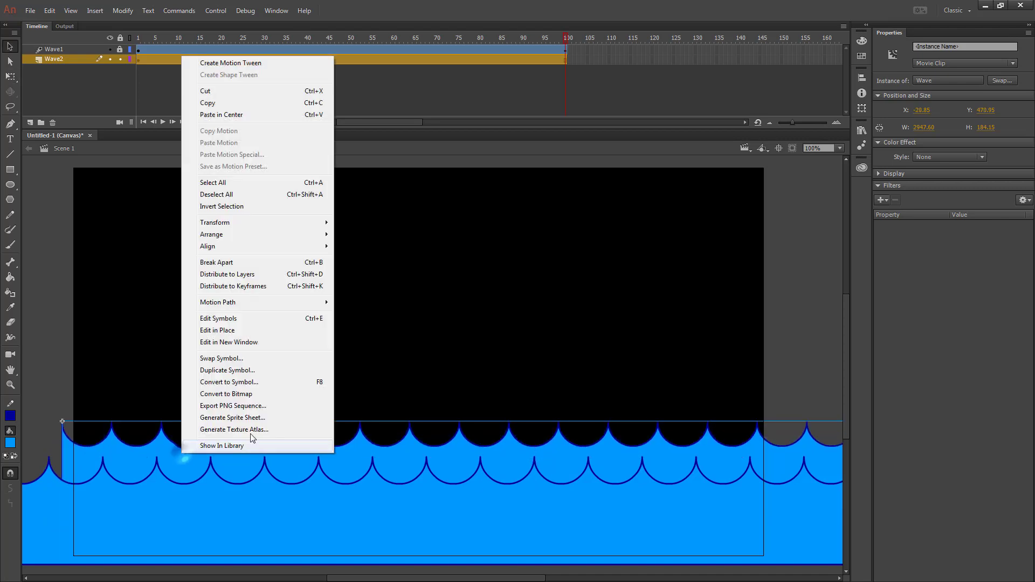
Tween the Wave2 instance over 100 frames, sliding it left to x −1025.20, and preview.
left_click(241, 64)
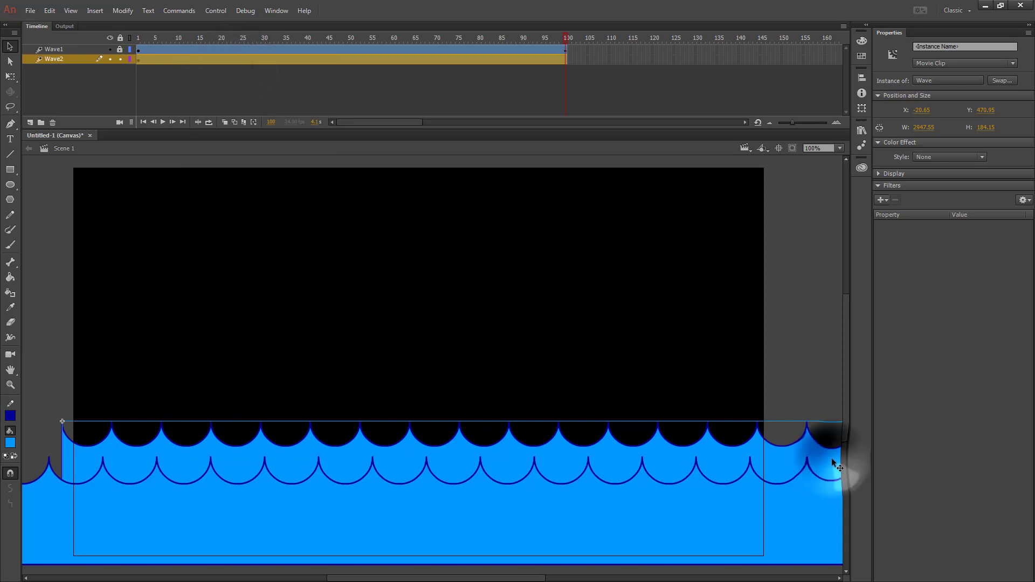
left_click_drag(836, 465, 6, 452)
left_click_drag(100, 449, 43, 451)
left_click(136, 433)
key("Return")
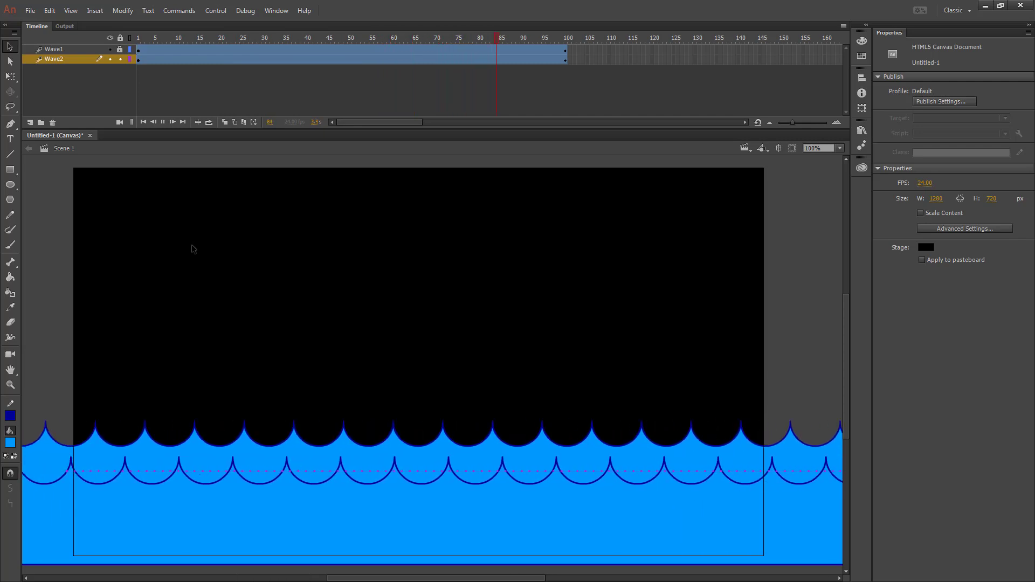
left_click(89, 58)
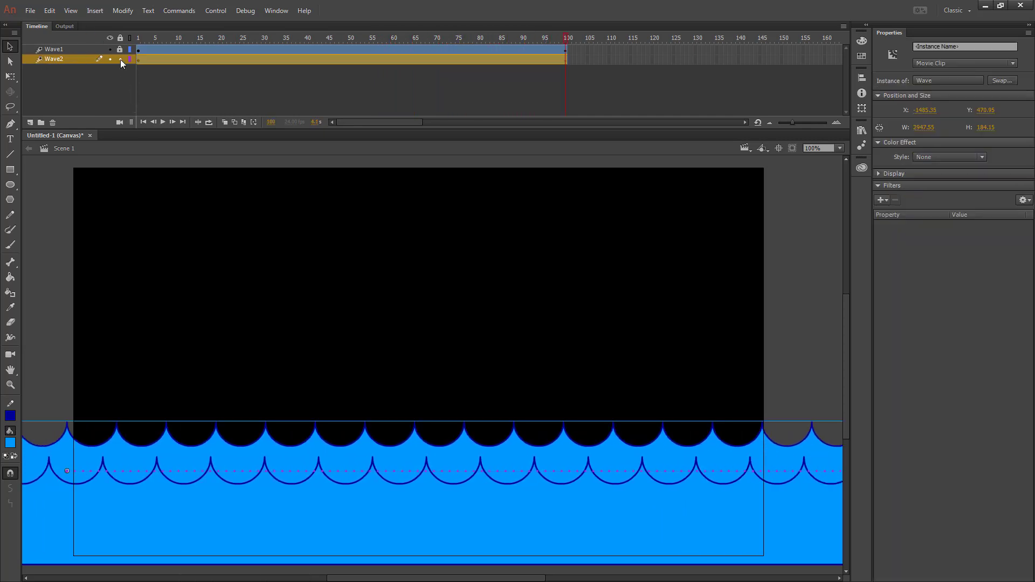
left_click_drag(67, 456, 323, 444)
left_click(370, 335)
key("Return")
Add a new layer and drag another Wave instance from the Library onto the stage.
key("ctrl+shift+n")
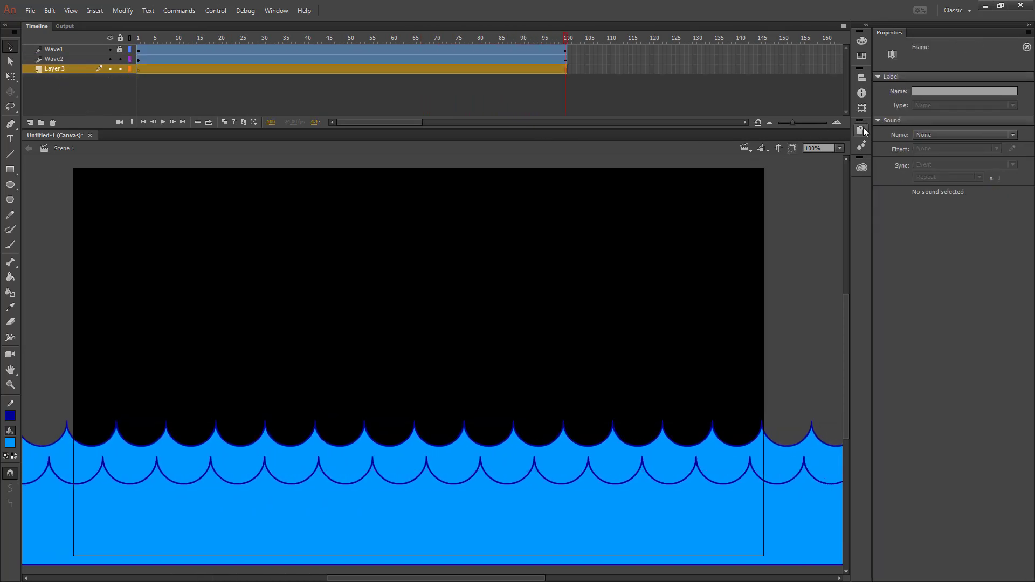
left_click(862, 130)
left_click_drag(797, 211, 361, 432)
left_click(861, 130)
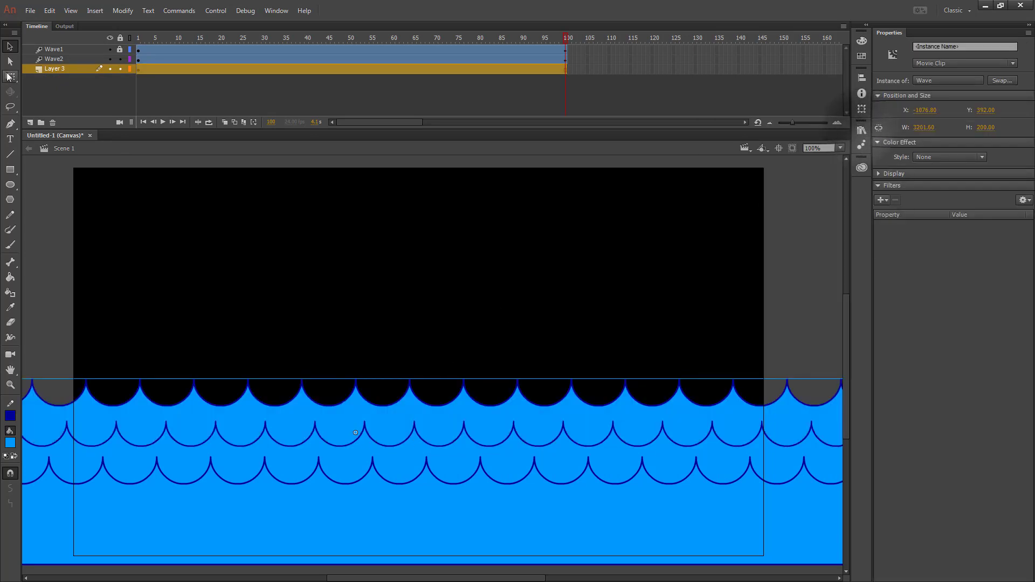
Scale the new wave to 2075.70 × 129.65 and place it above the other waves near the stage bottom.
left_click(9, 76)
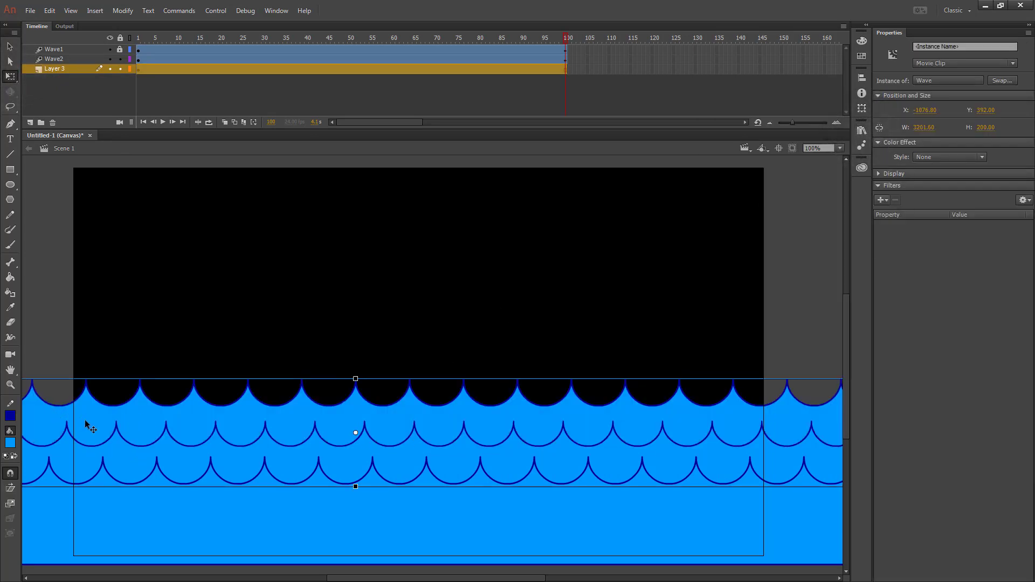
left_click_drag(95, 417, 733, 405)
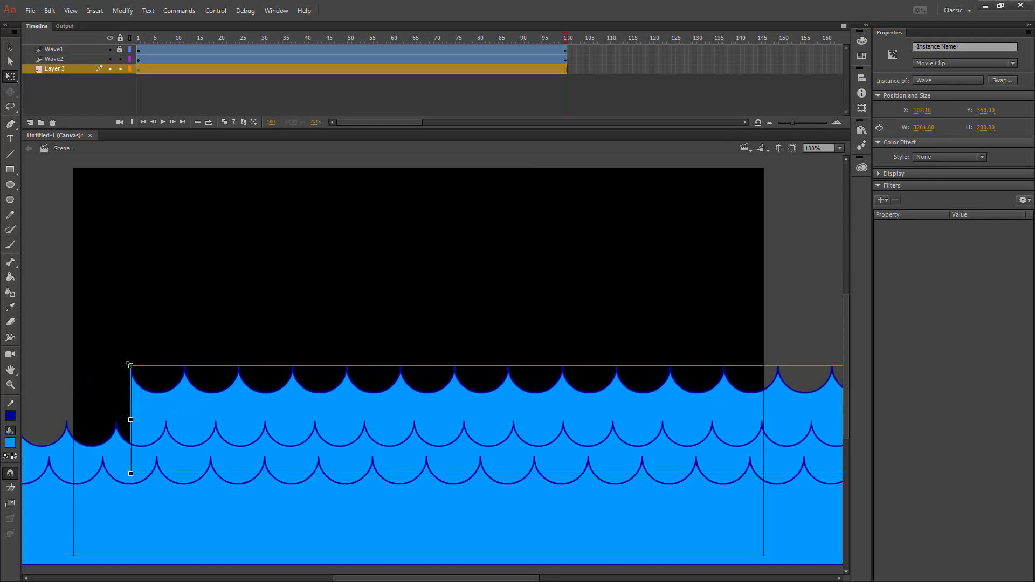
left_click_drag(131, 366, 437, 364)
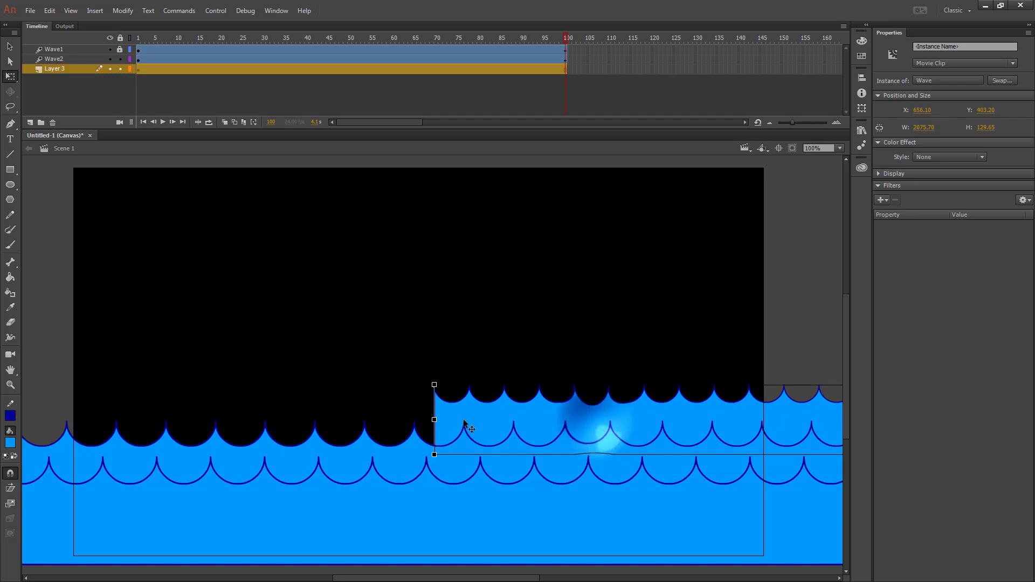
left_click_drag(412, 426, 151, 427)
Give the third wave a 100-frame motion tween that slides it left to x −751.65, then preview it.
right_click(151, 427)
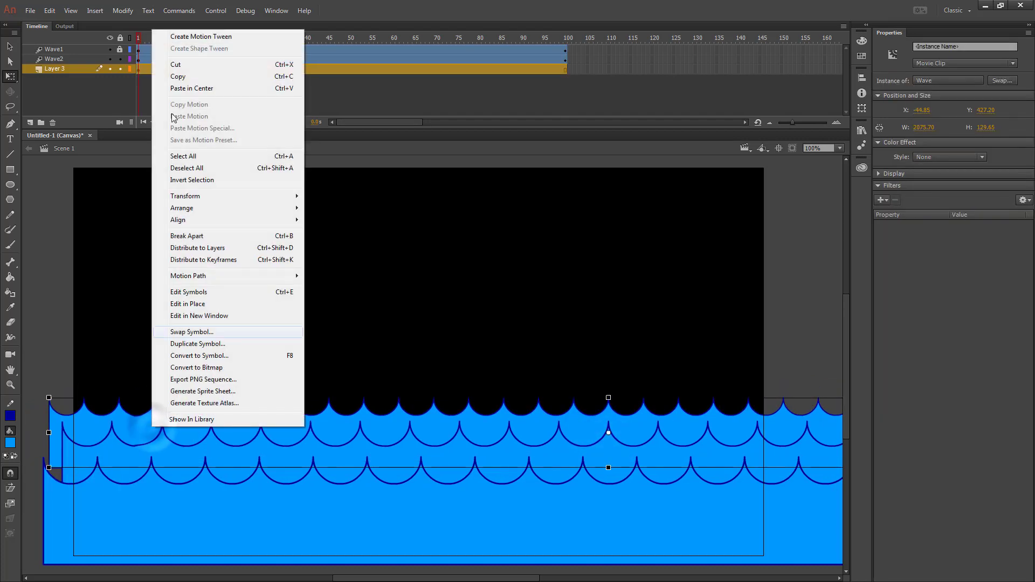
left_click(208, 38)
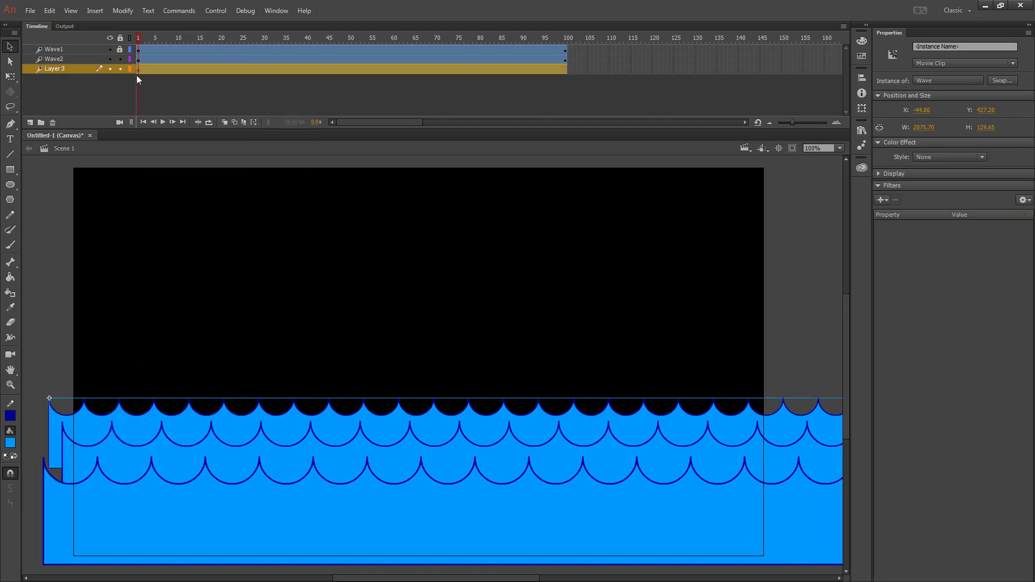
left_click(566, 69)
left_click_drag(787, 464, 739, 465)
left_click_drag(828, 426, 447, 406)
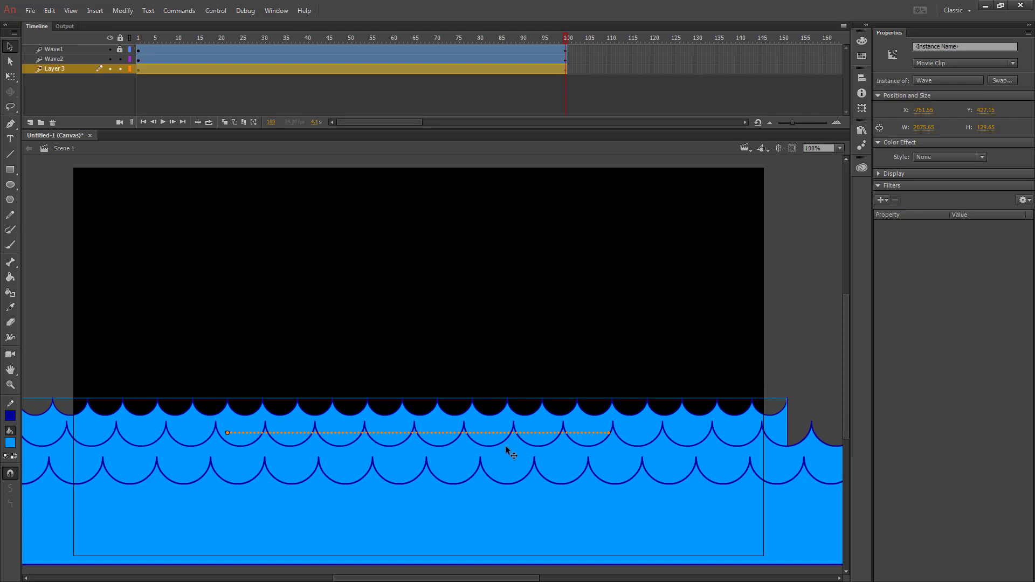
key("Return")
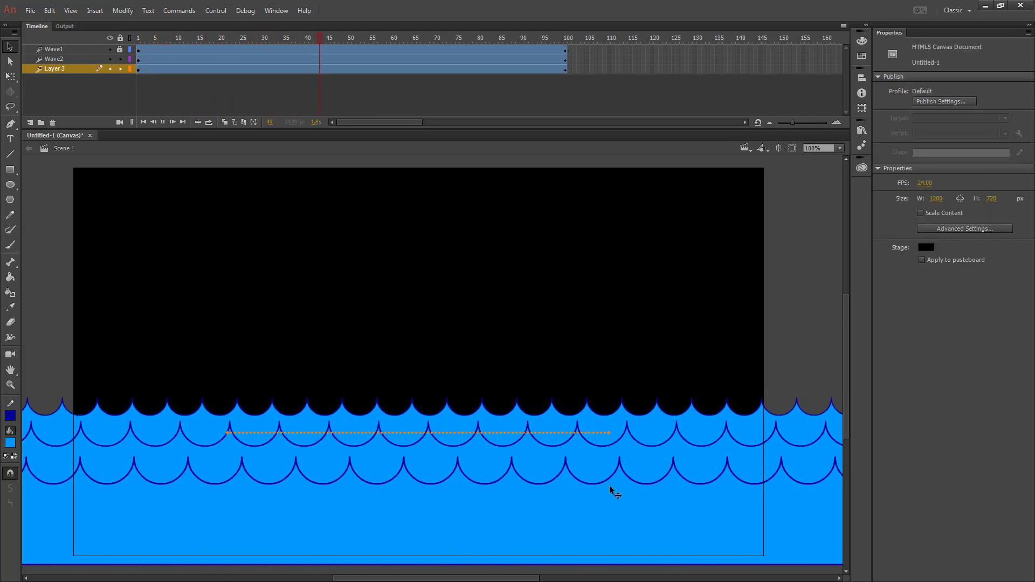
Turn the stage background light cyan and lock the Wave2 layer.
left_click(925, 247)
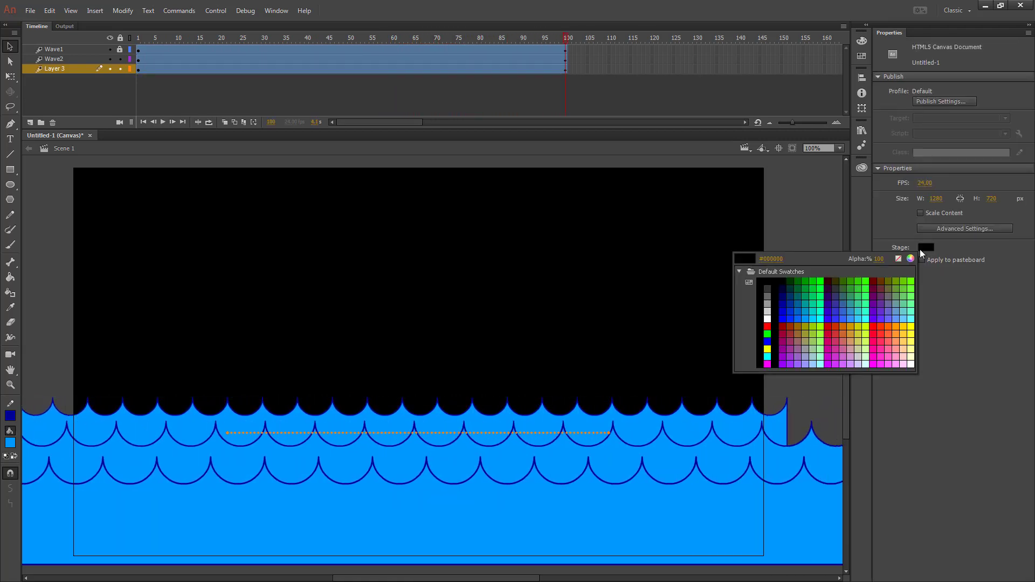
left_click(903, 319)
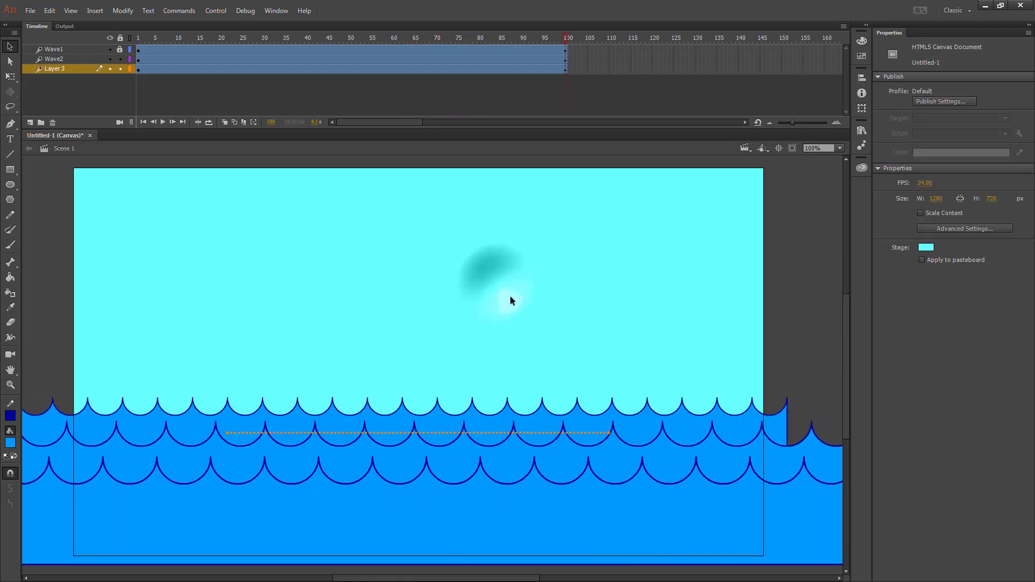
left_click(54, 59)
left_click(30, 122)
Add a new layer above the waves and name it Fish.
left_click(119, 68)
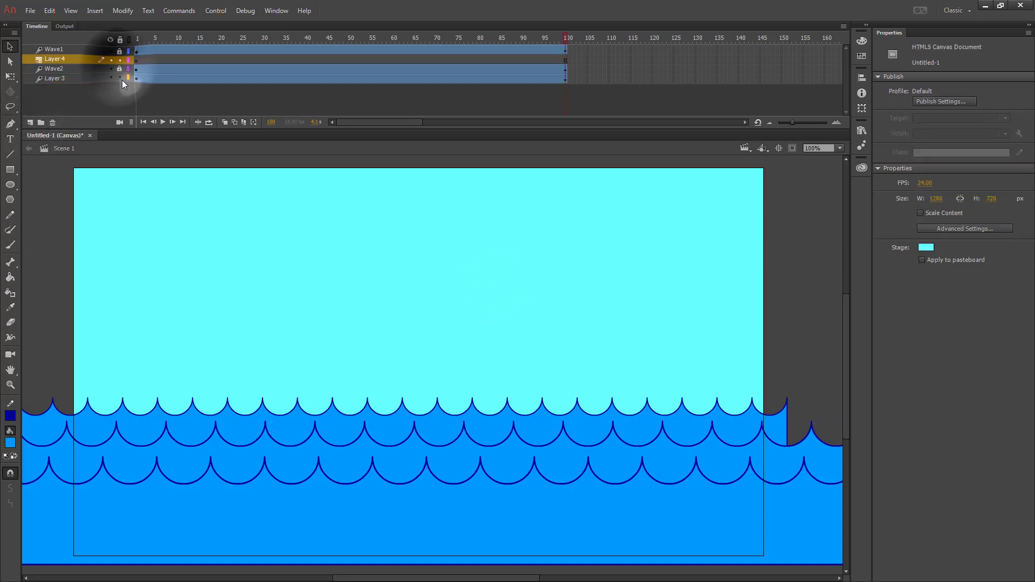
double_click(53, 59)
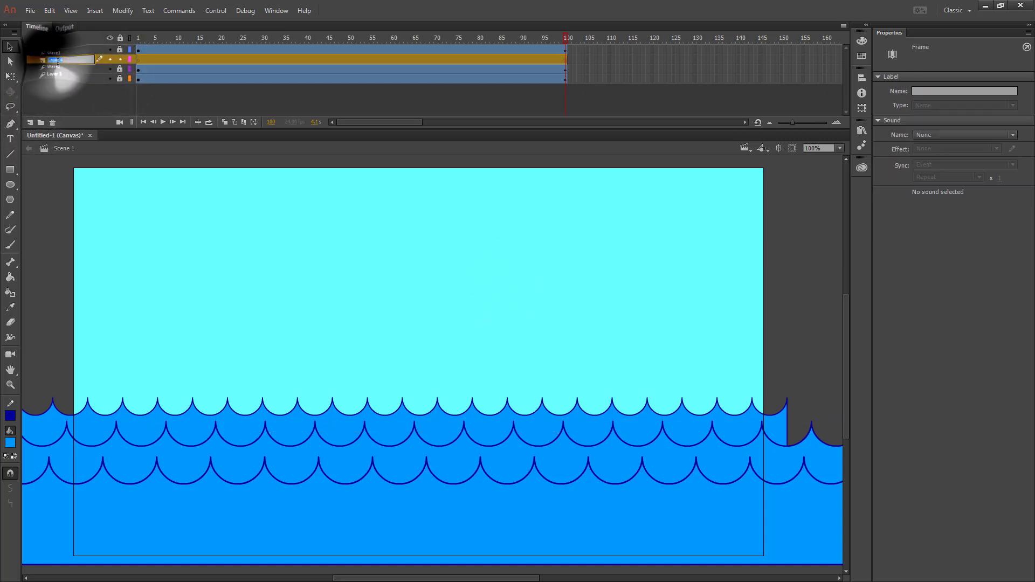
type("Fish")
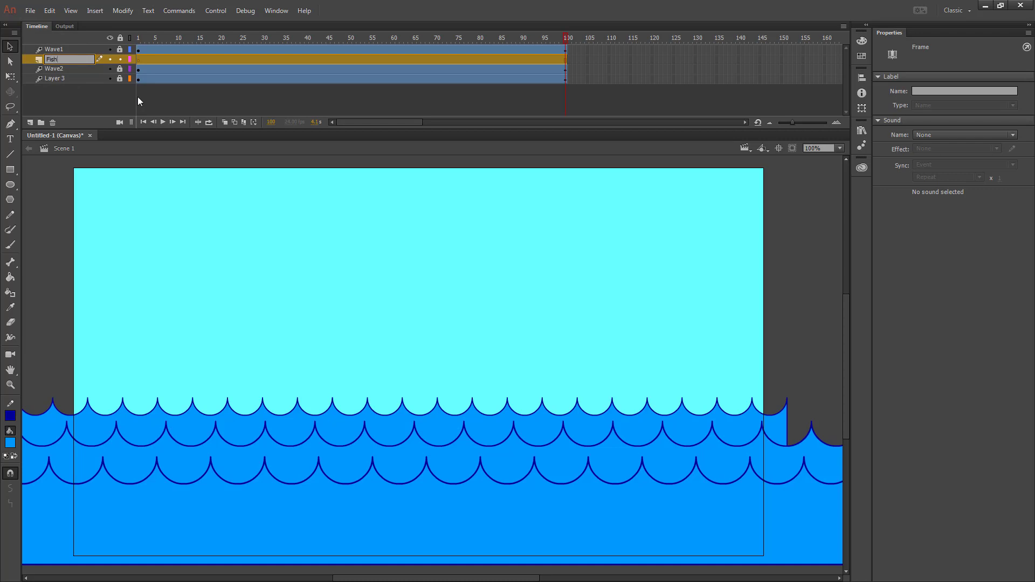
key("Return")
Choose the Pencil tool and set its drawing mode to Smooth.
left_click(14, 215)
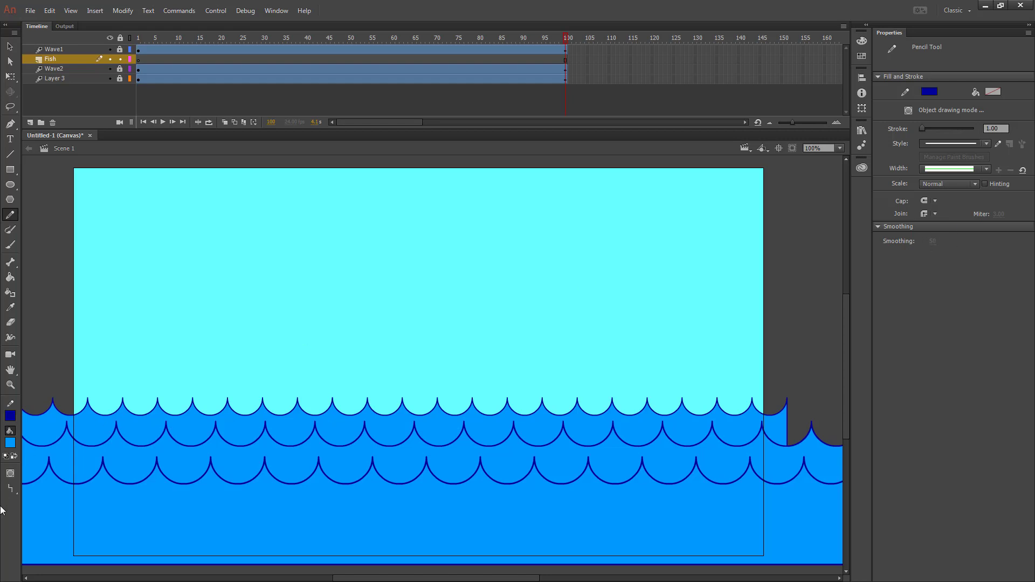
left_click(13, 491)
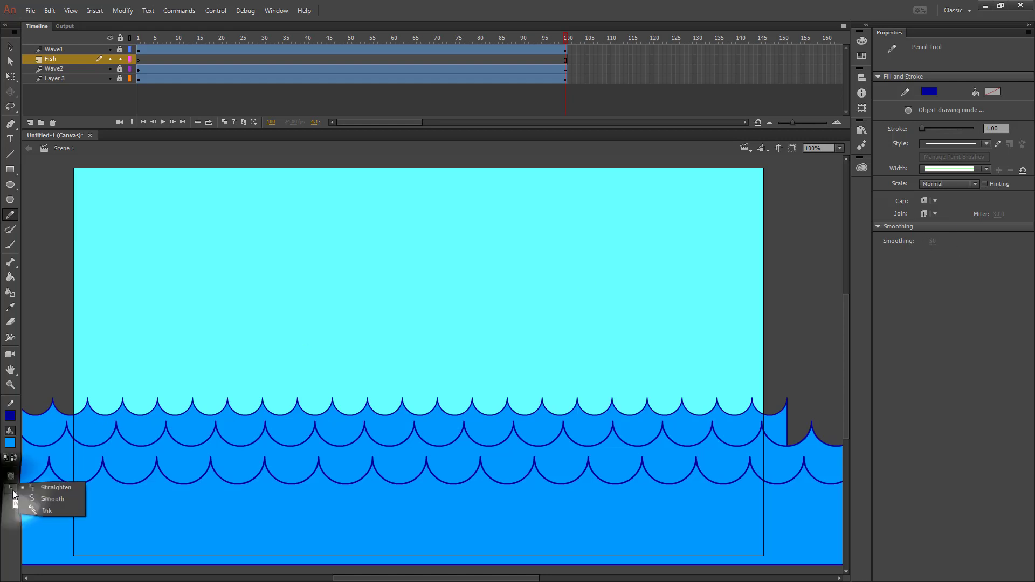
left_click(58, 503)
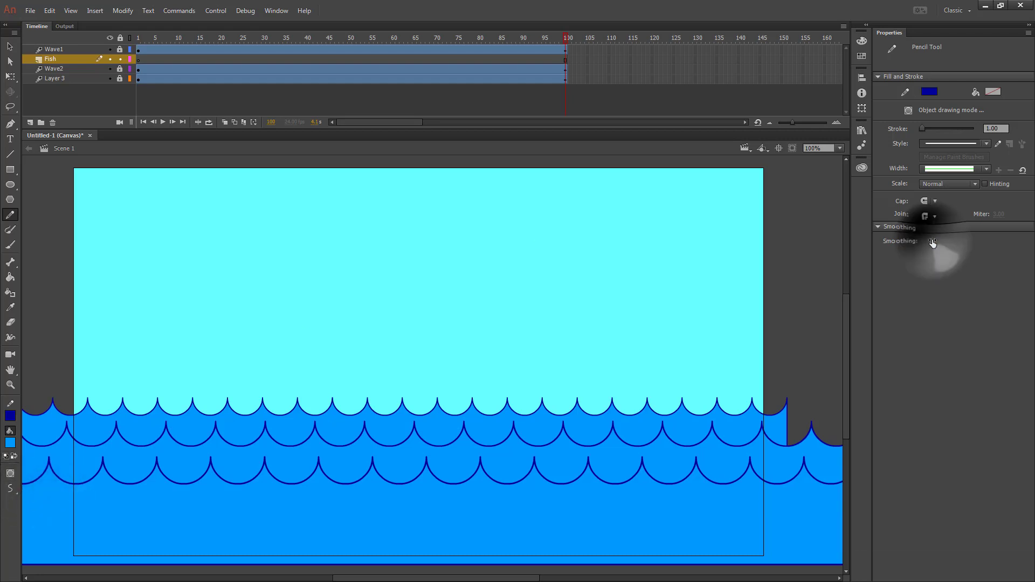
Set pencil smoothing to 100 and draw the fish's tail and body outline.
left_click_drag(933, 240, 943, 258)
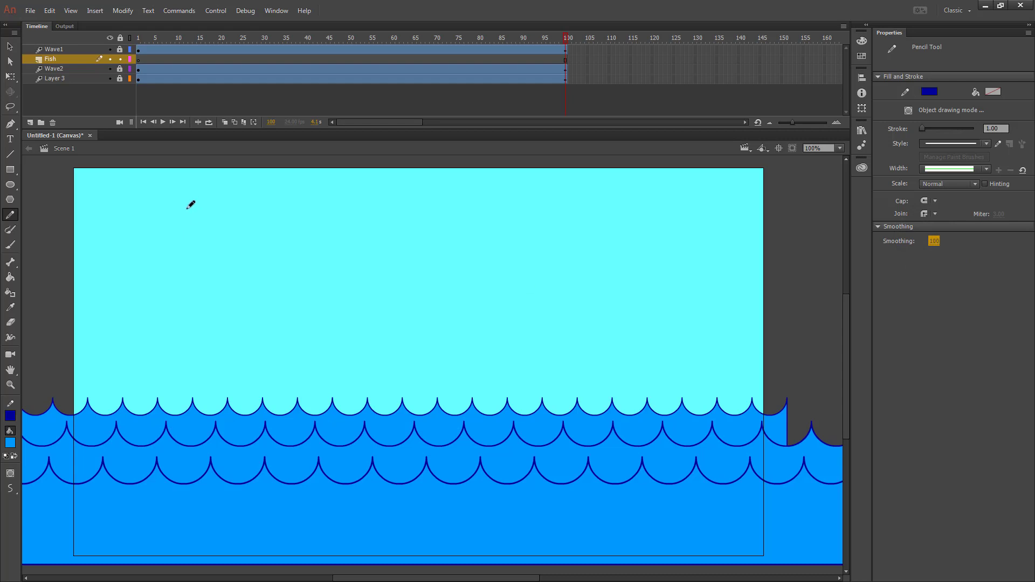
mouse_move(262, 215)
left_mouse_down()
mouse_move(293, 258)
mouse_move(282, 326)
left_mouse_up()
mouse_move(261, 215)
left_mouse_down()
mouse_move(479, 296)
mouse_move(522, 285)
mouse_move(543, 243)
left_mouse_up()
mouse_move(459, 178)
left_mouse_down()
mouse_move(408, 197)
mouse_move(372, 242)
left_mouse_up()
left_click_drag(302, 324, 303, 324)
Draw pairs of curved stripe lines across the fish's tail, body and head.
mouse_move(305, 226)
left_mouse_down()
mouse_move(313, 269)
mouse_move(298, 327)
left_mouse_up()
left_click_drag(322, 232, 317, 332)
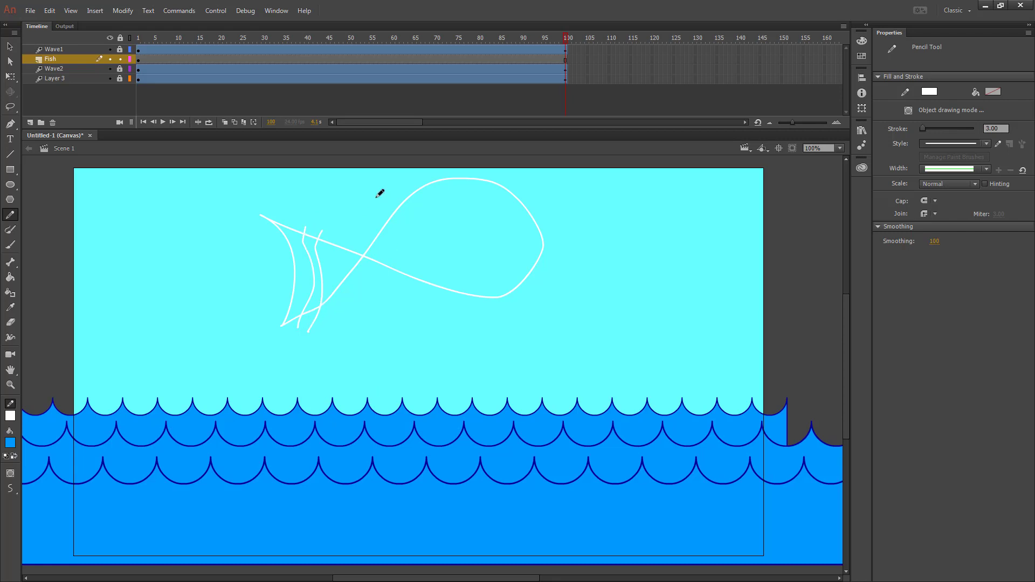
mouse_move(373, 198)
left_mouse_down()
mouse_move(398, 228)
mouse_move(396, 320)
left_mouse_up()
mouse_move(395, 185)
left_mouse_down()
mouse_move(416, 239)
mouse_move(417, 303)
left_mouse_up()
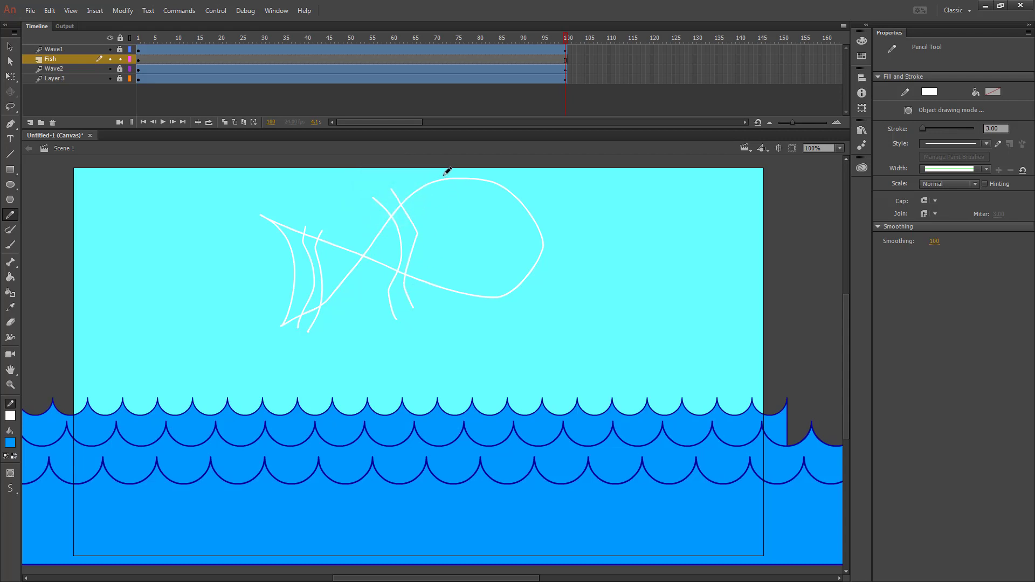
mouse_move(444, 175)
left_mouse_down()
mouse_move(478, 225)
mouse_move(462, 272)
mouse_move(463, 322)
left_mouse_up()
left_click_drag(492, 174, 478, 351)
Fill the tail, body and head stripes white with the Paint Bucket.
left_click(10, 278)
left_click(9, 443)
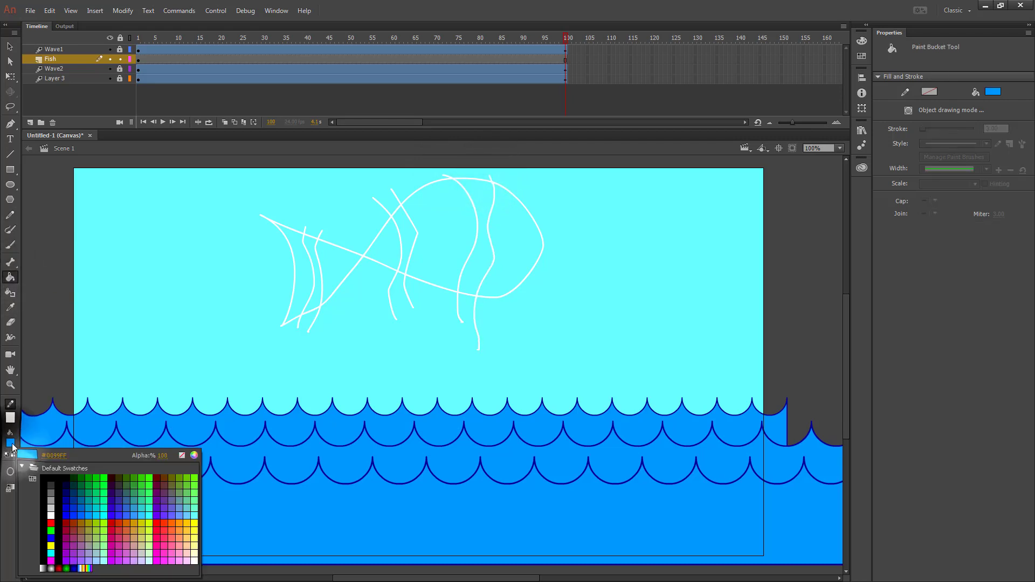
left_click(52, 515)
left_click(315, 280)
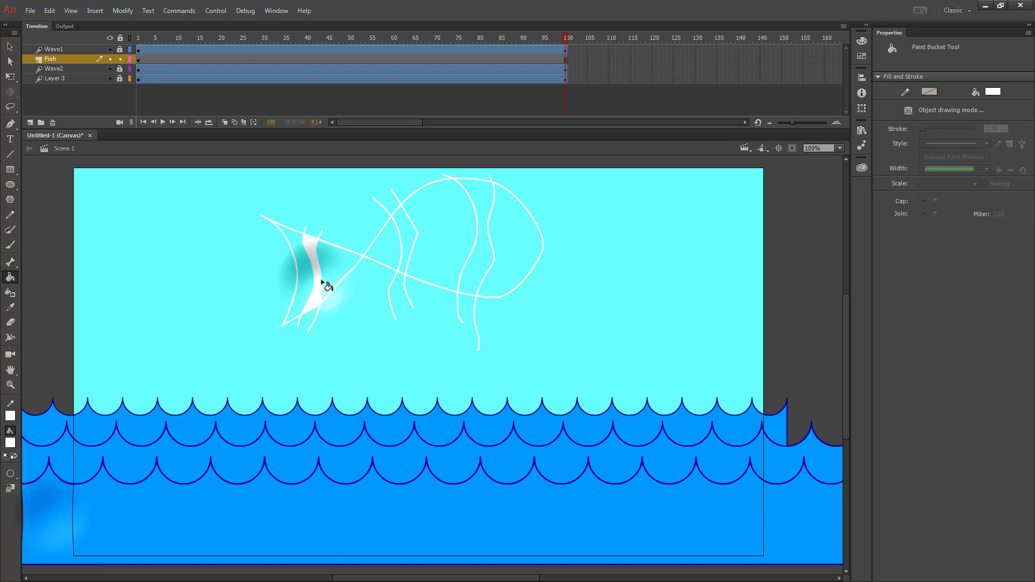
left_click(403, 231)
left_click(483, 223)
Fill the tail sections, body pieces and head orange.
left_click(9, 442)
left_click(92, 518)
left_click(294, 270)
left_click(348, 264)
left_click(387, 247)
left_click(437, 243)
left_click(506, 253)
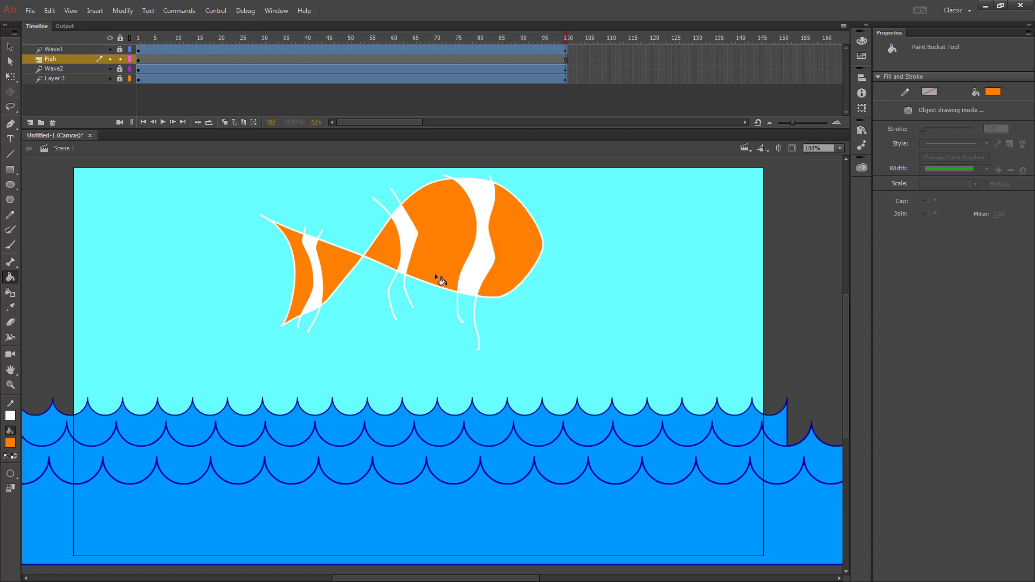
Draw a gill mark, an eye and a smiling mouth on the fish with the Pencil.
left_click(10, 47)
left_click(10, 214)
mouse_move(452, 372)
left_mouse_down()
mouse_move(433, 359)
mouse_move(431, 394)
mouse_move(451, 380)
left_mouse_up()
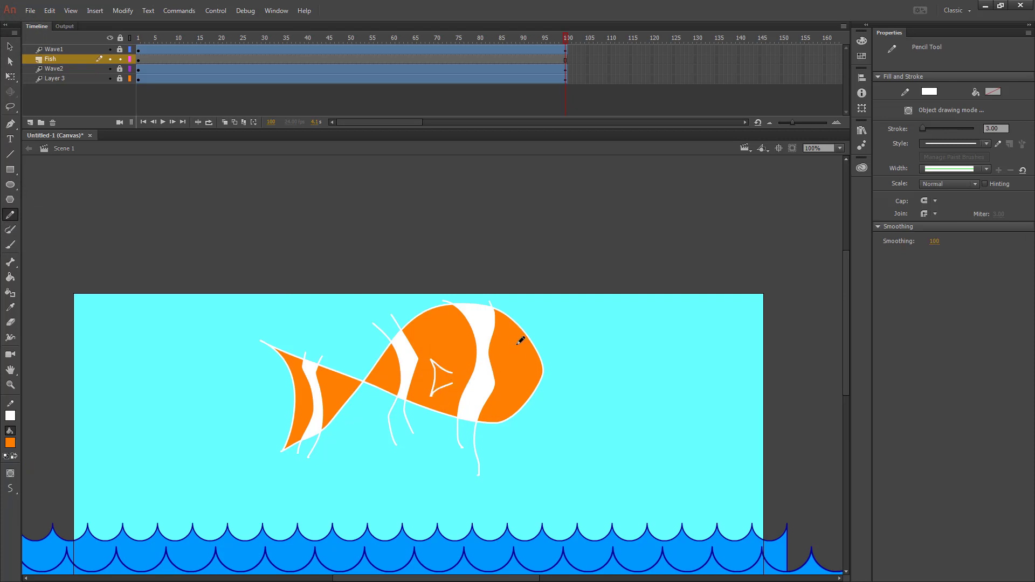
left_click_drag(519, 341, 516, 339)
left_click_drag(507, 385, 532, 395)
Select all of the fish's white outlines and remove their stroke colour.
left_click(9, 48)
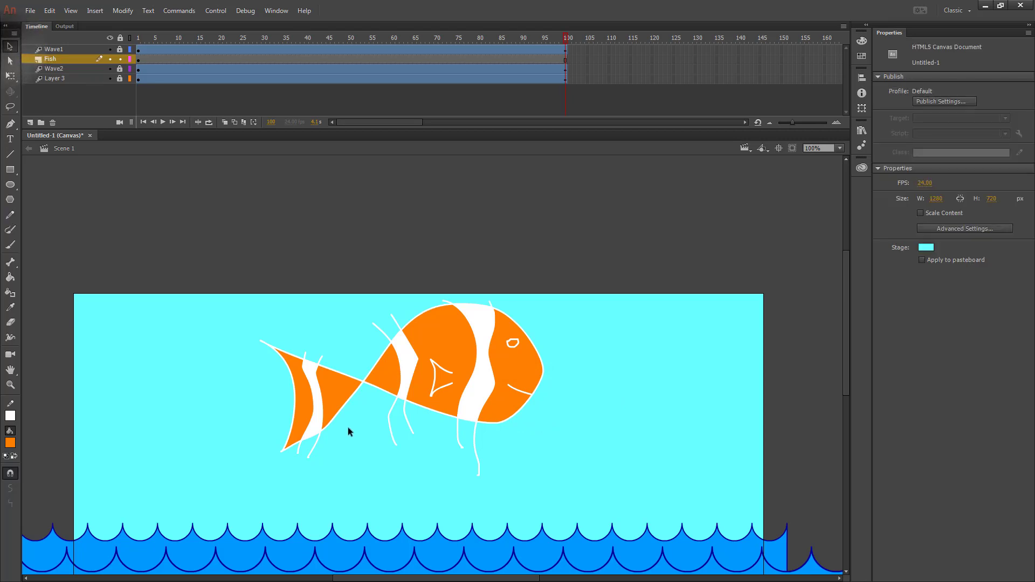
double_click(364, 381)
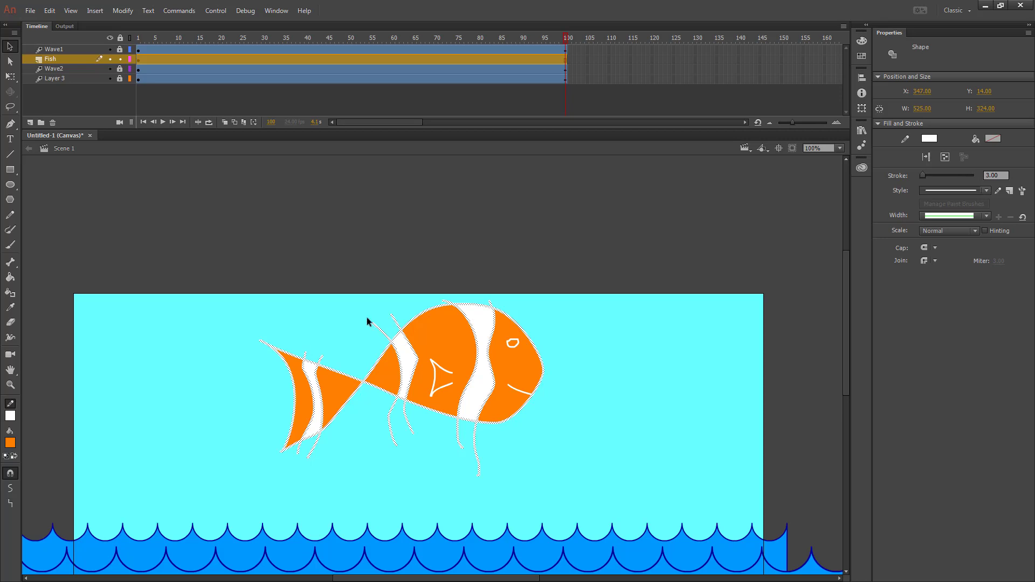
left_click(931, 142)
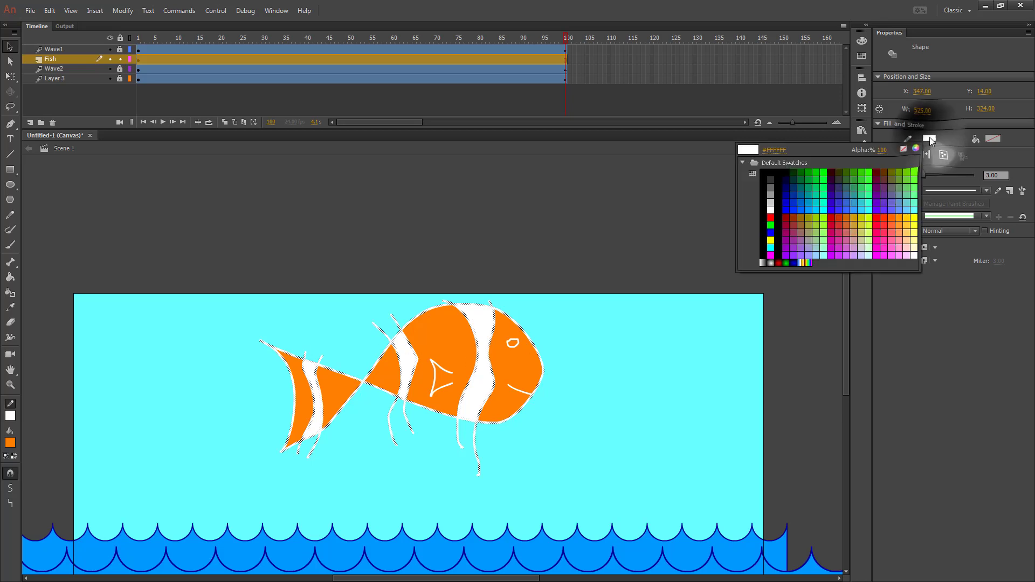
left_click(898, 157)
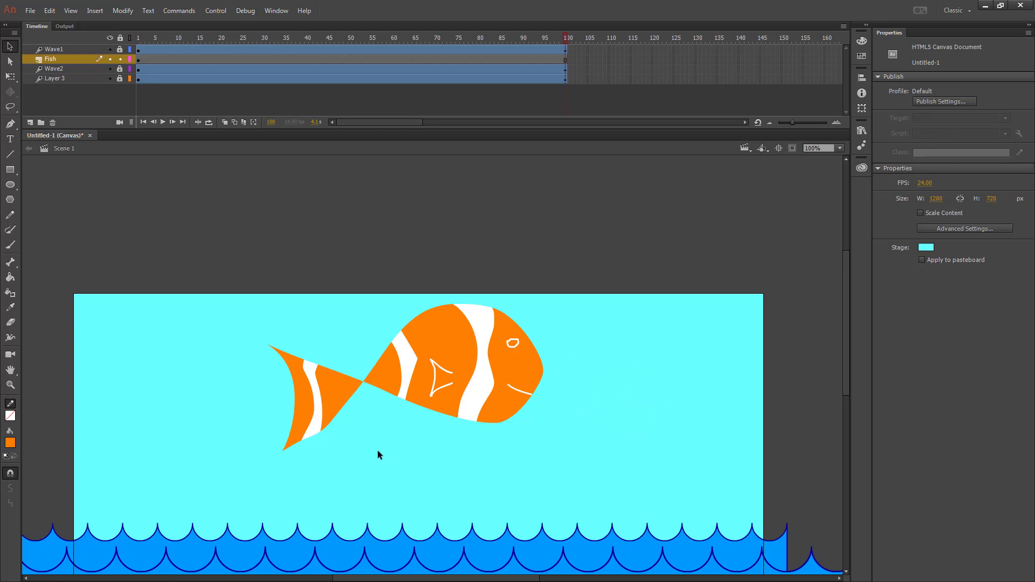
Motion-tween the fish, shrink it, and move it right along the bottom at frame 100.
right_click(138, 59)
left_click(192, 72)
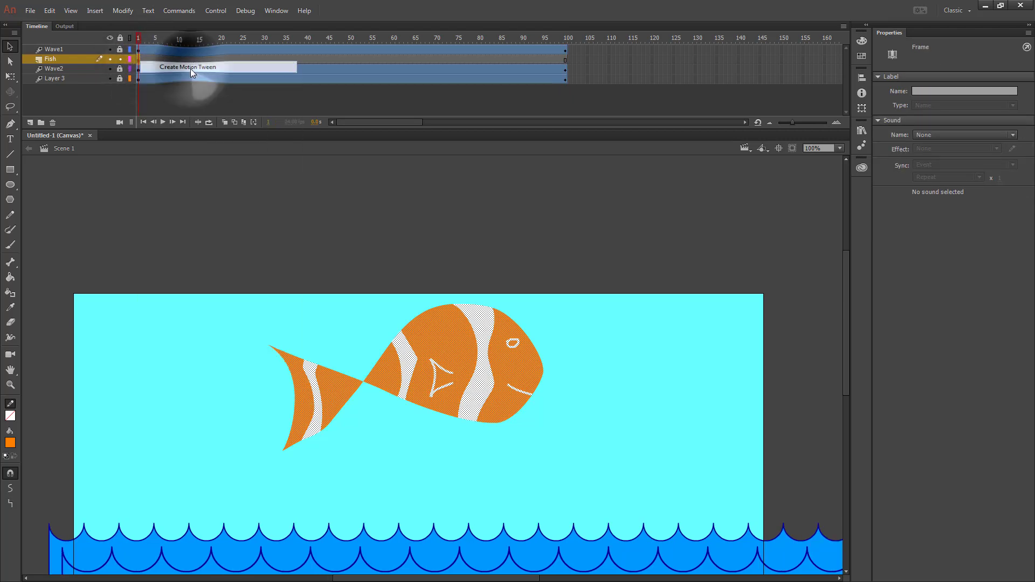
key("q")
scroll(431, 232, "down", 3)
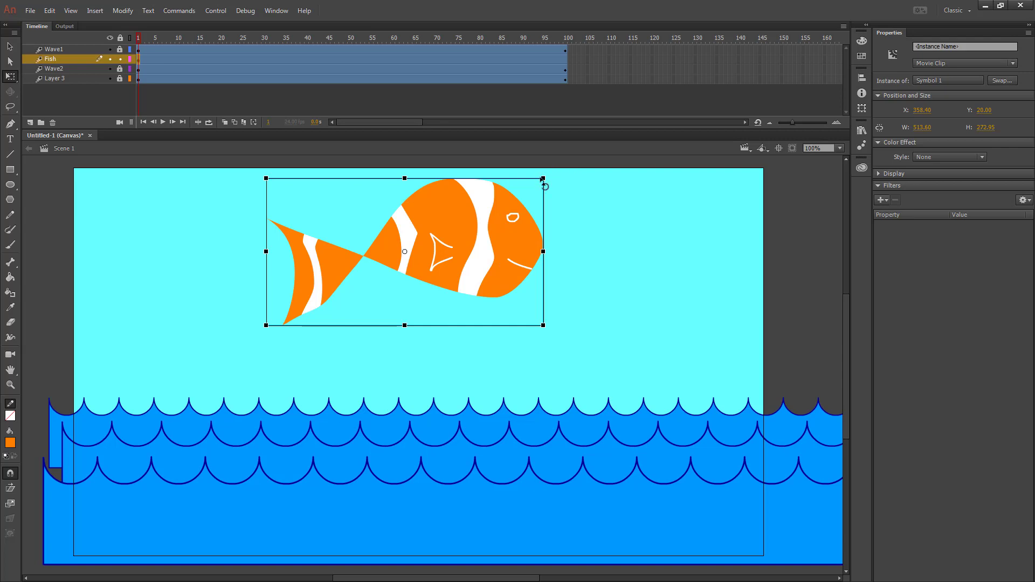
left_click_drag(541, 177, 200, 501)
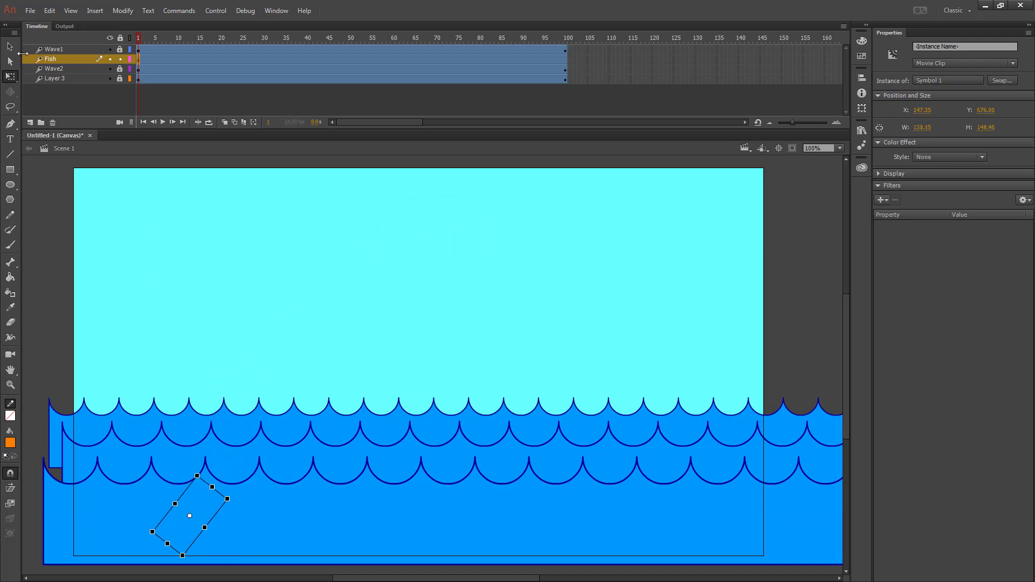
left_click_drag(140, 38, 567, 38)
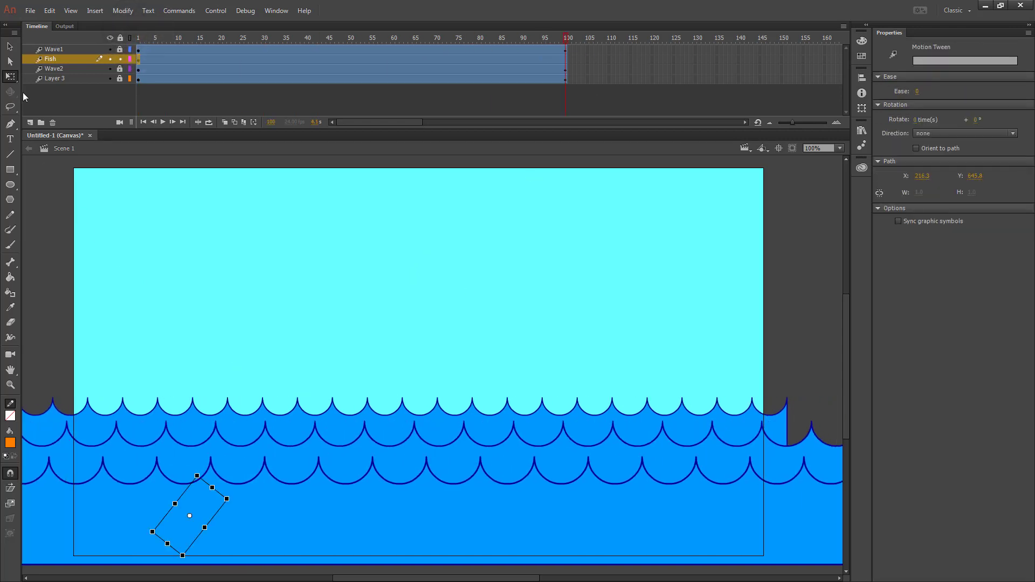
left_click_drag(193, 505, 640, 510)
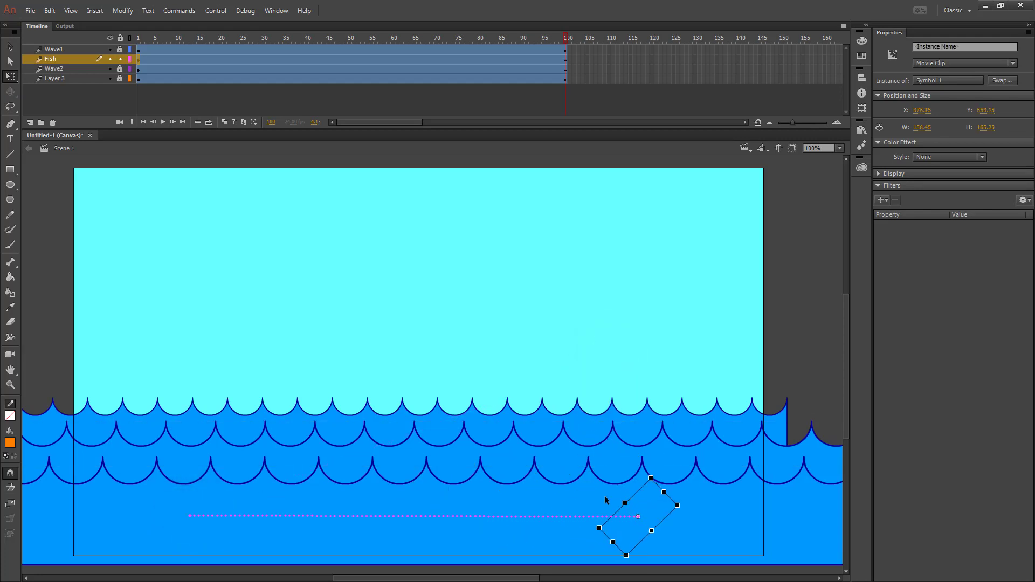
Drag the middle of the fish's motion path upward into a tall arc and play the leap.
left_click(9, 49)
left_click_drag(426, 515, 415, 294)
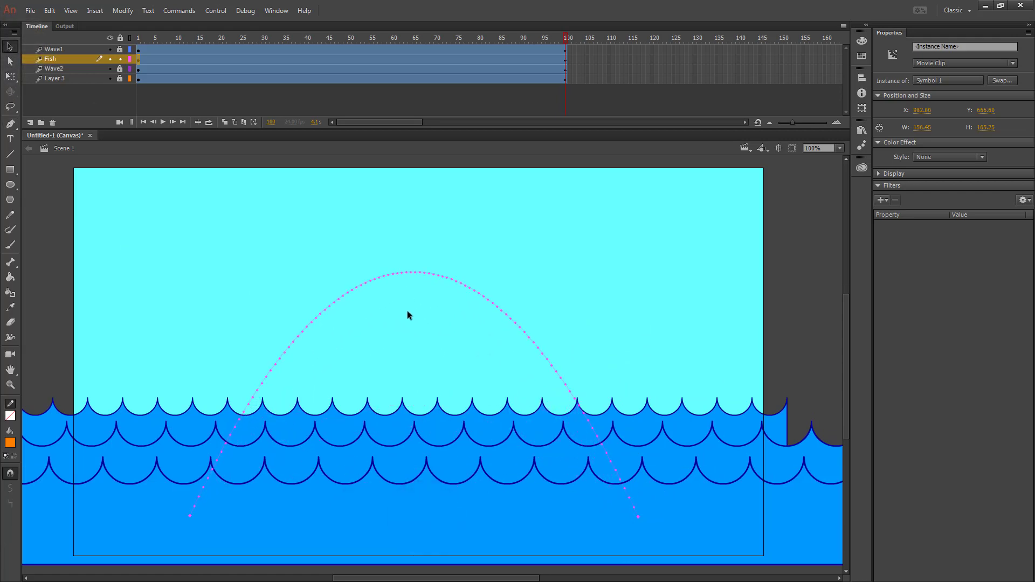
left_click_drag(567, 37, 104, 266)
key("Return")
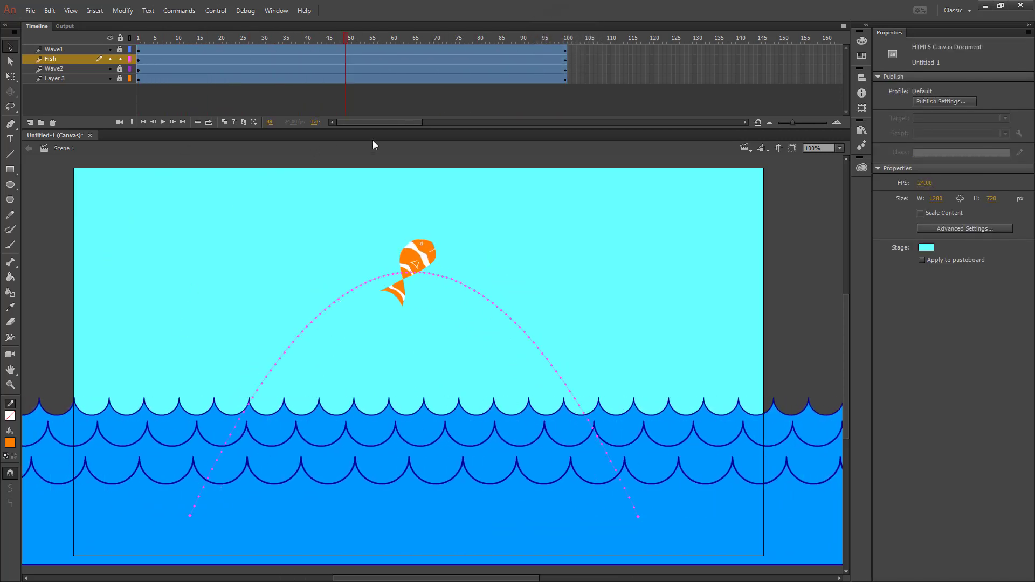
left_click(486, 296)
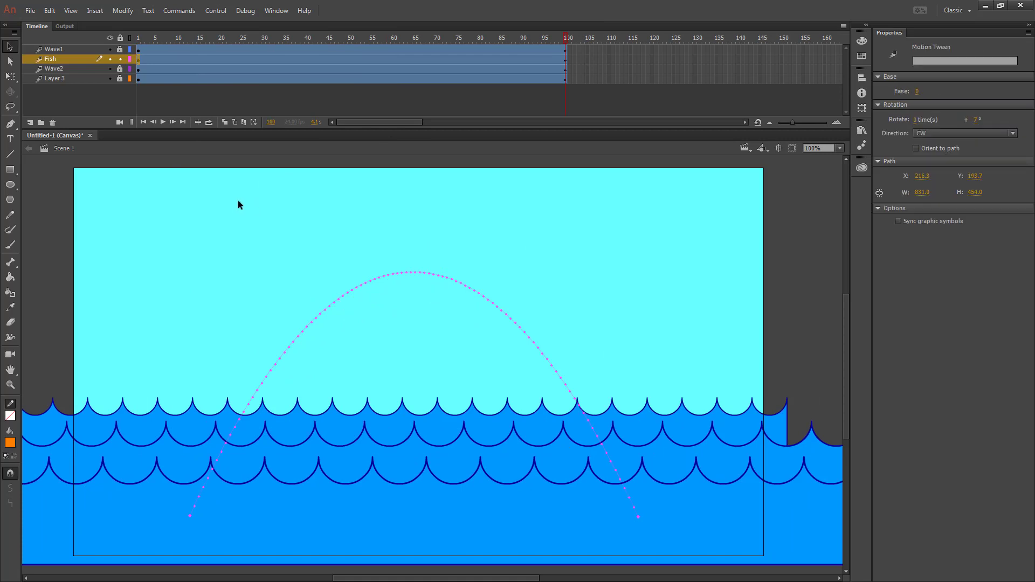
Set the fish tween to rotate 126° clockwise and preview it partway along the arc.
left_click(137, 58)
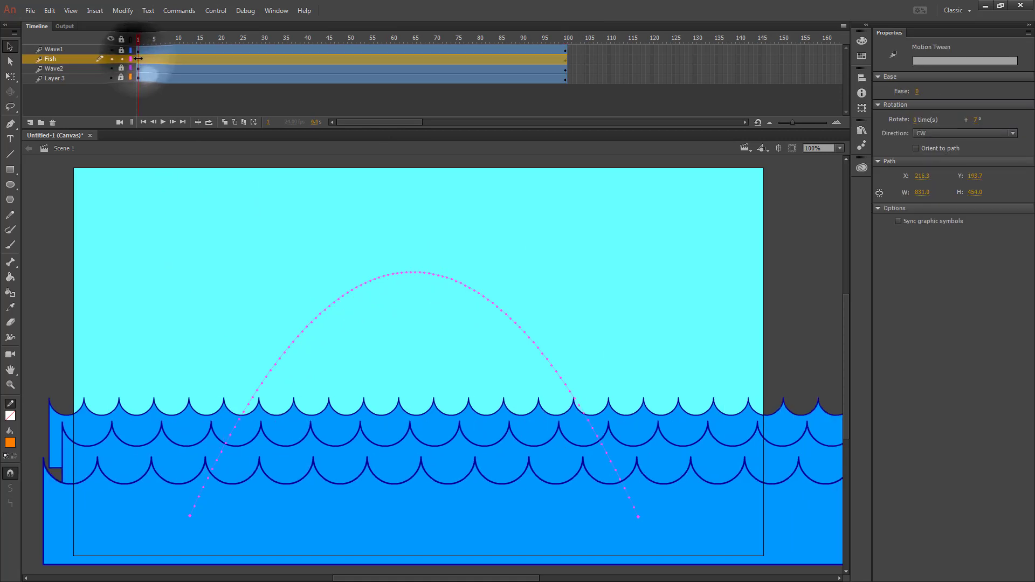
left_click(916, 149)
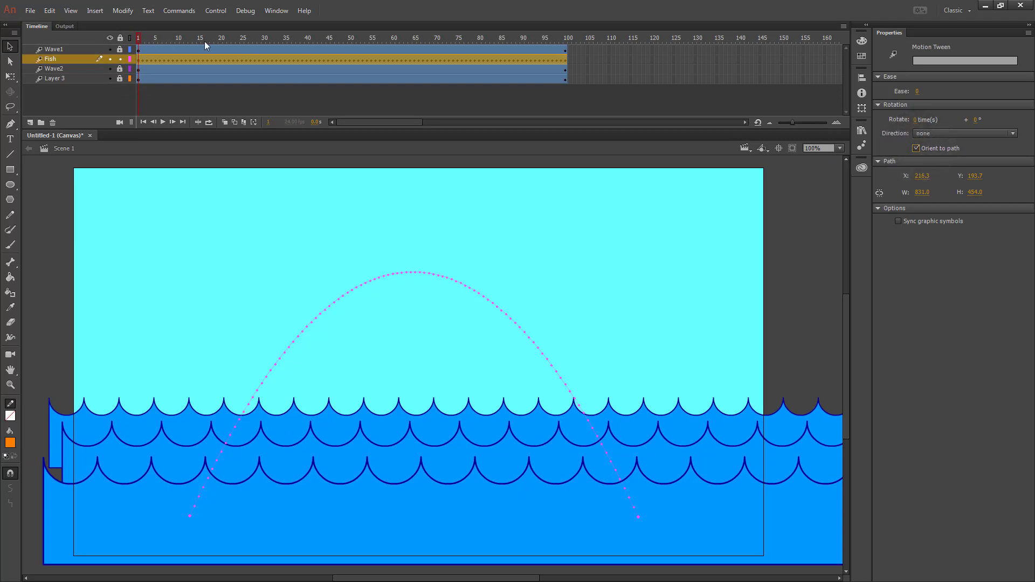
left_click_drag(138, 35, 410, 142)
left_click_drag(354, 126, 163, 199)
left_click(139, 59)
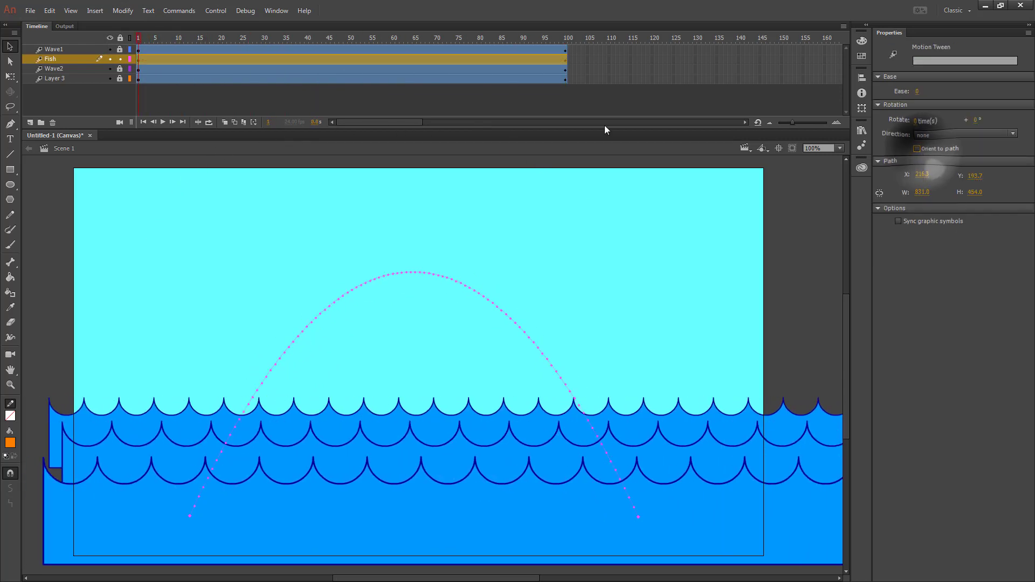
At the leap's last frame, rotate the fish upright with Free Transform and check the turn.
left_click_drag(138, 38, 707, 95)
left_click(156, 59)
key("q")
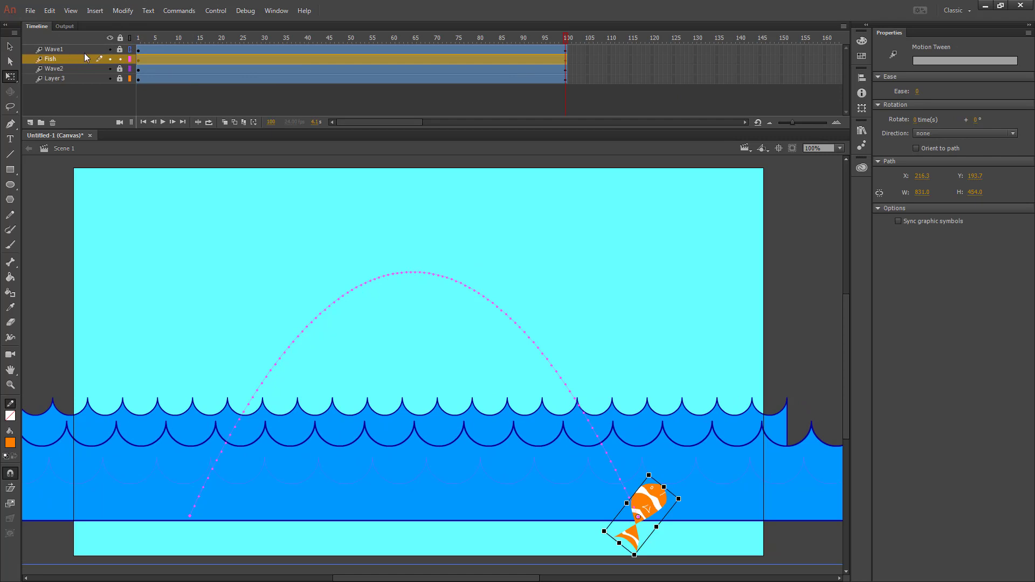
left_click_drag(687, 509, 654, 488)
left_click_drag(623, 581, 629, 581)
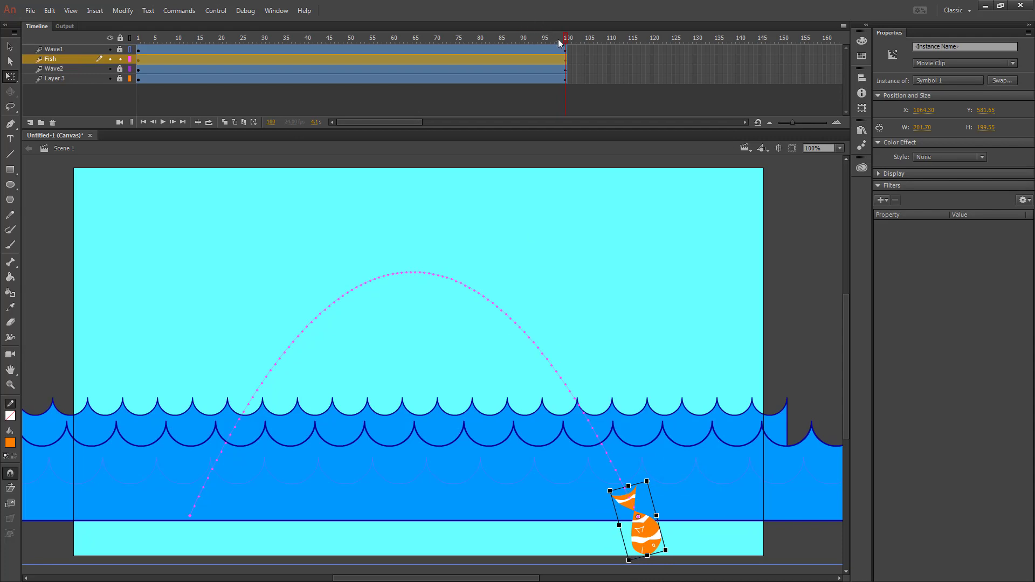
left_click_drag(561, 42, 134, 51)
Show Wave1 filled and shorten the fish's tween to end at frame 80.
left_click(135, 54)
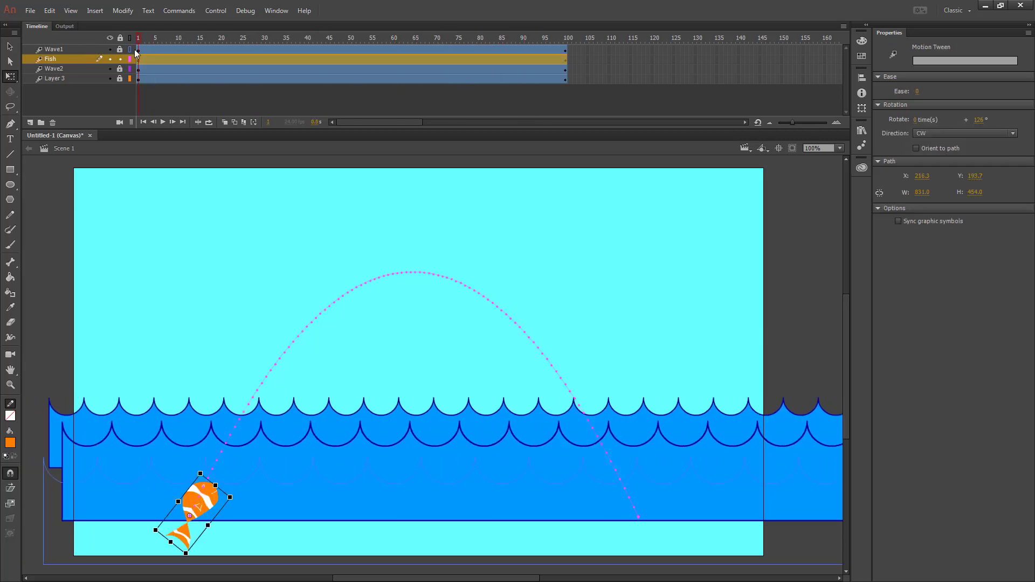
left_click(130, 50)
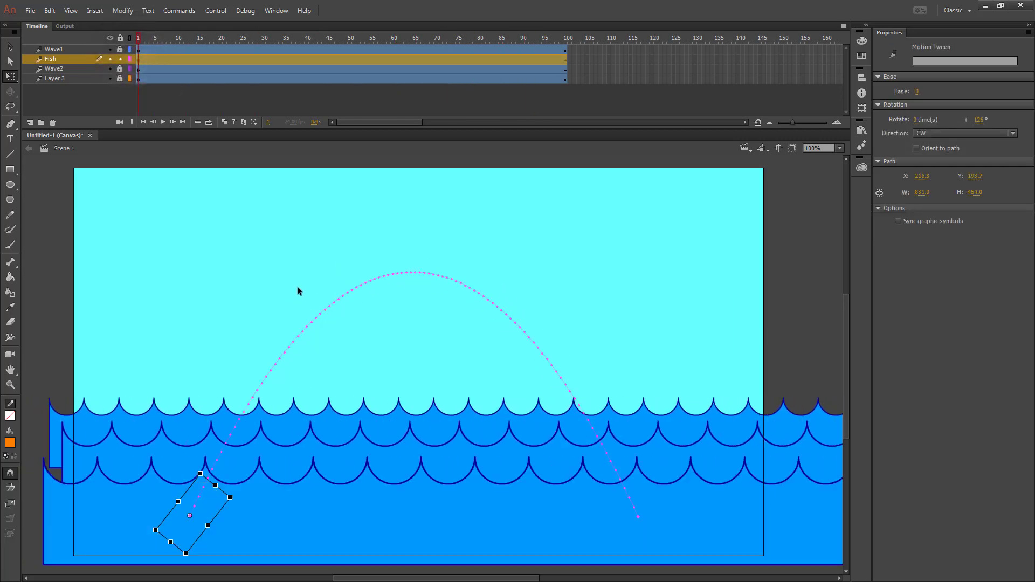
left_click_drag(565, 58, 622, 59)
left_click(622, 60)
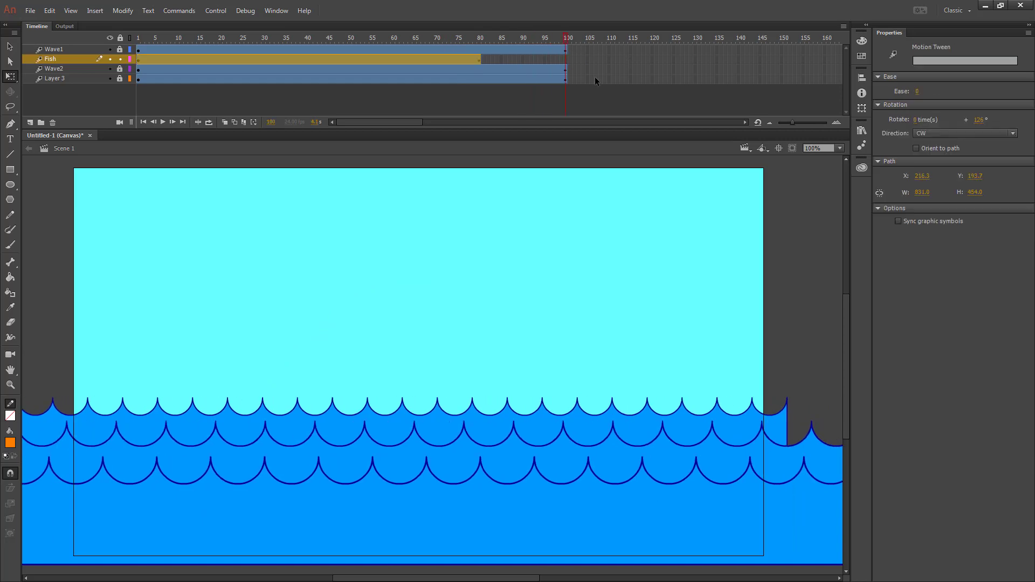
left_click(629, 79)
key("ctrl+Return")
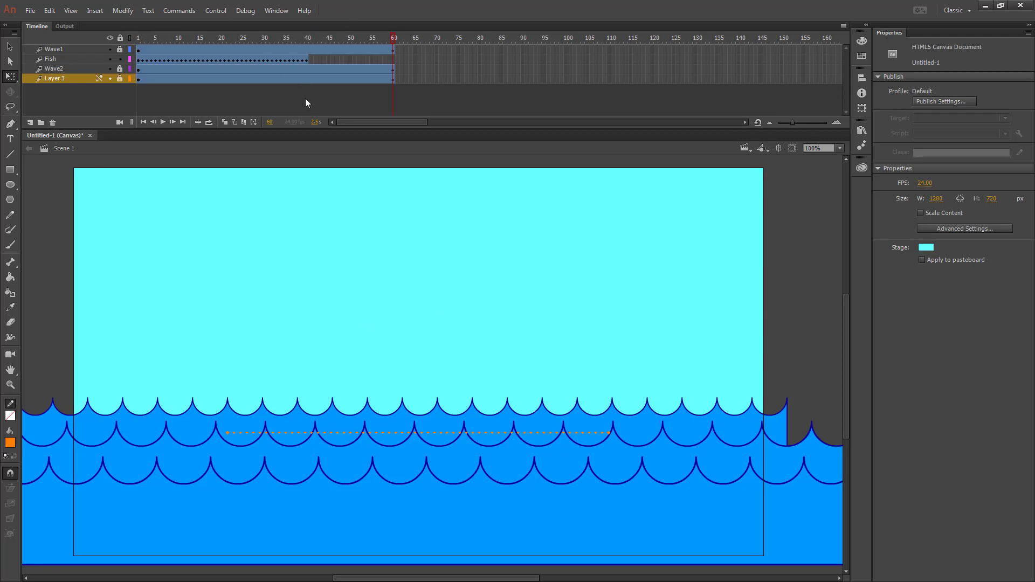
key("ctrl+Return")
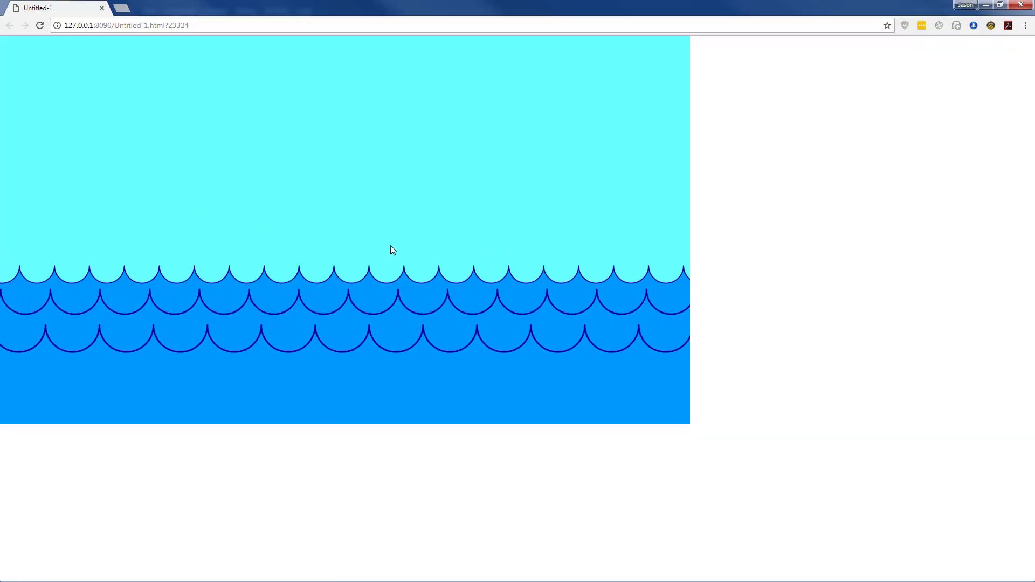
key("alt+Tab")
Save the document as 'Scrolling Background'.
left_click(30, 10)
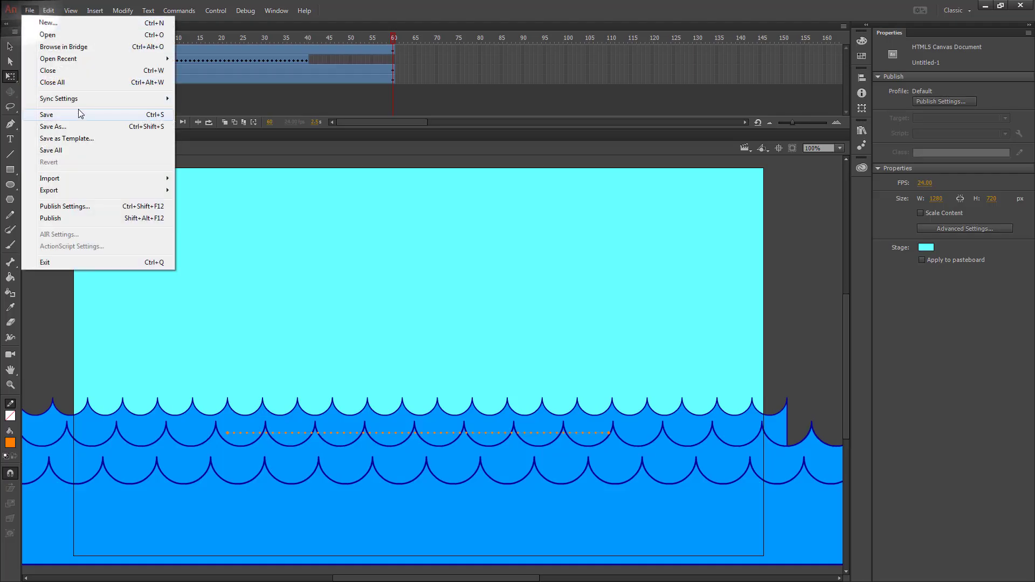
left_click(53, 126)
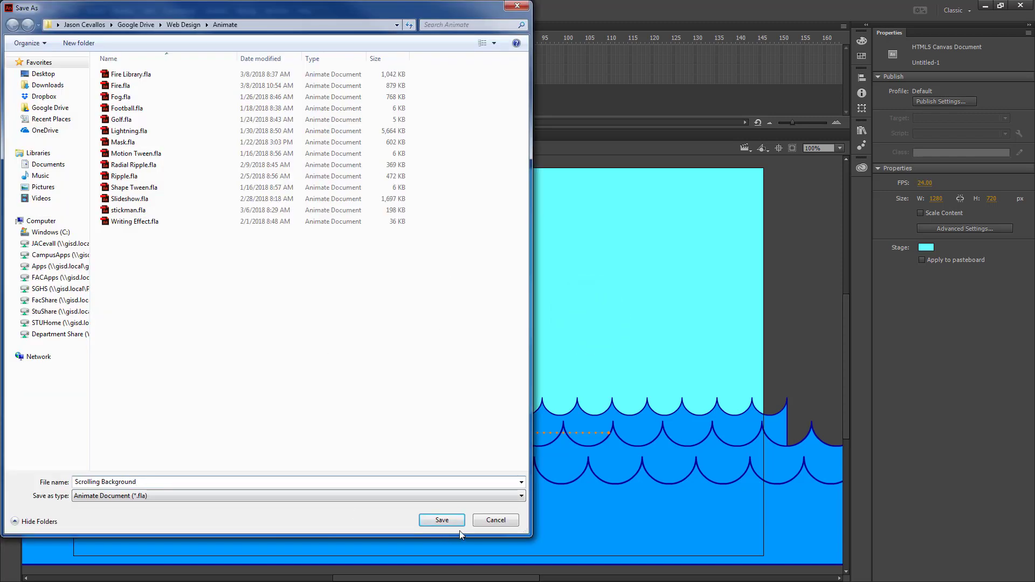
left_click(443, 520)
Publish the animation as HTML5 into the website's Animate folder.
left_click(30, 11)
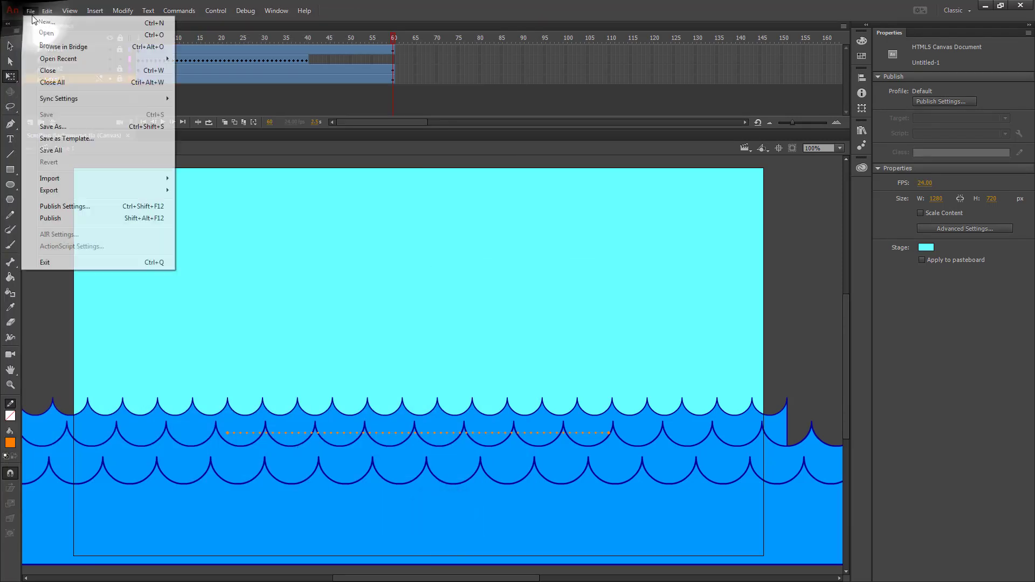
left_click(65, 207)
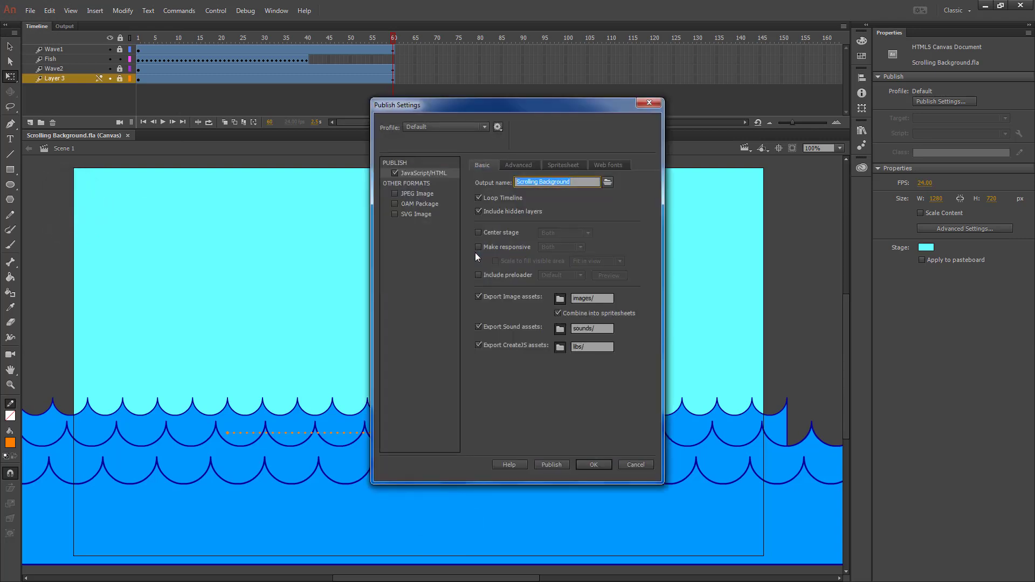
left_click(608, 181)
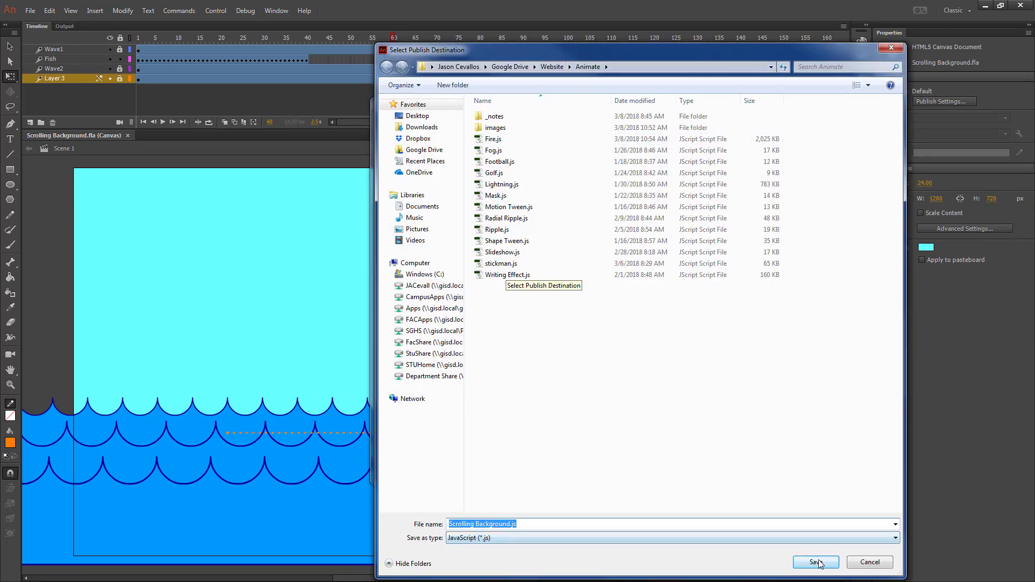
left_click(817, 563)
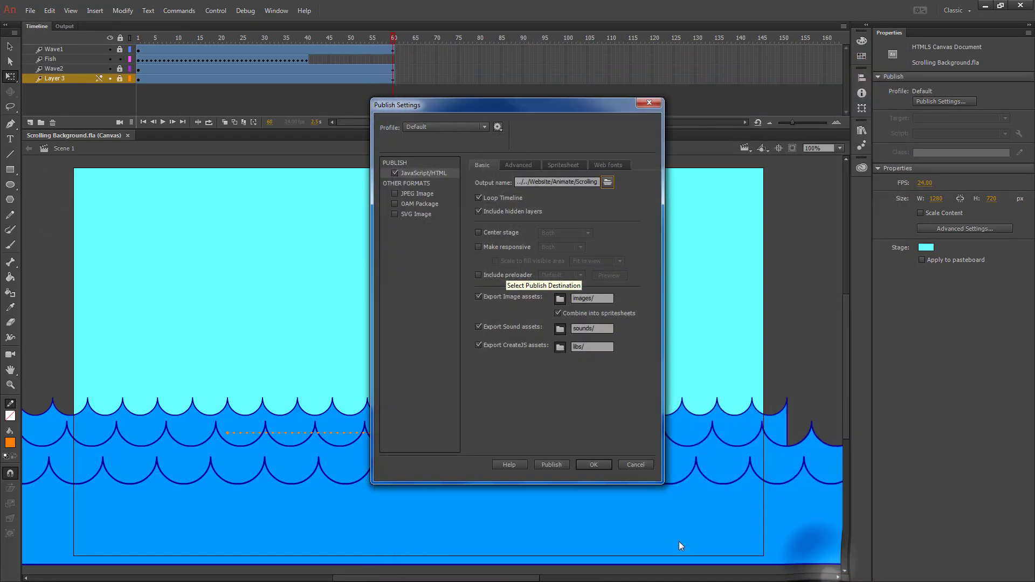
left_click(557, 465)
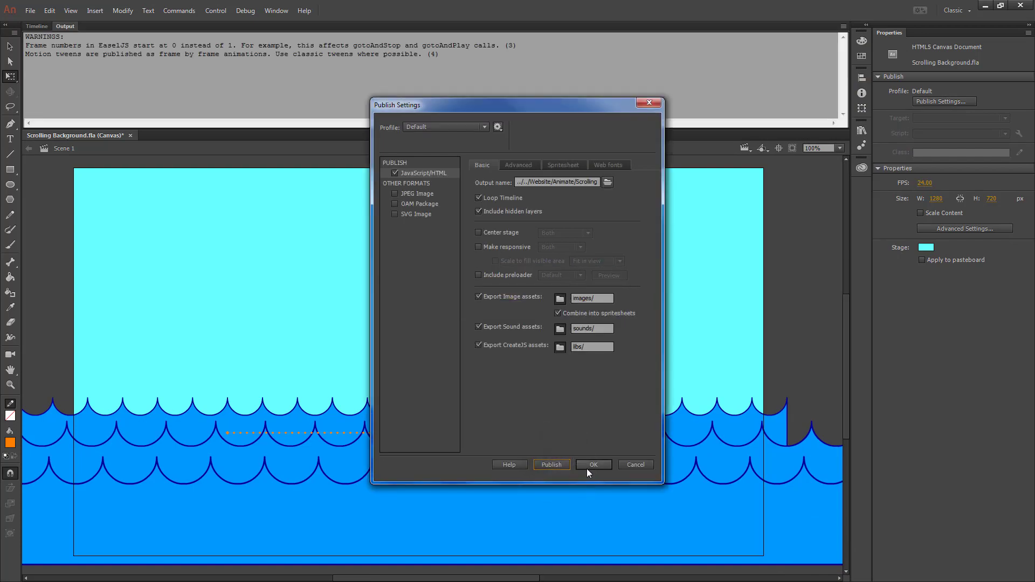
Add a Scrolling Background link below Fire on index.html and save the page.
left_click(588, 465)
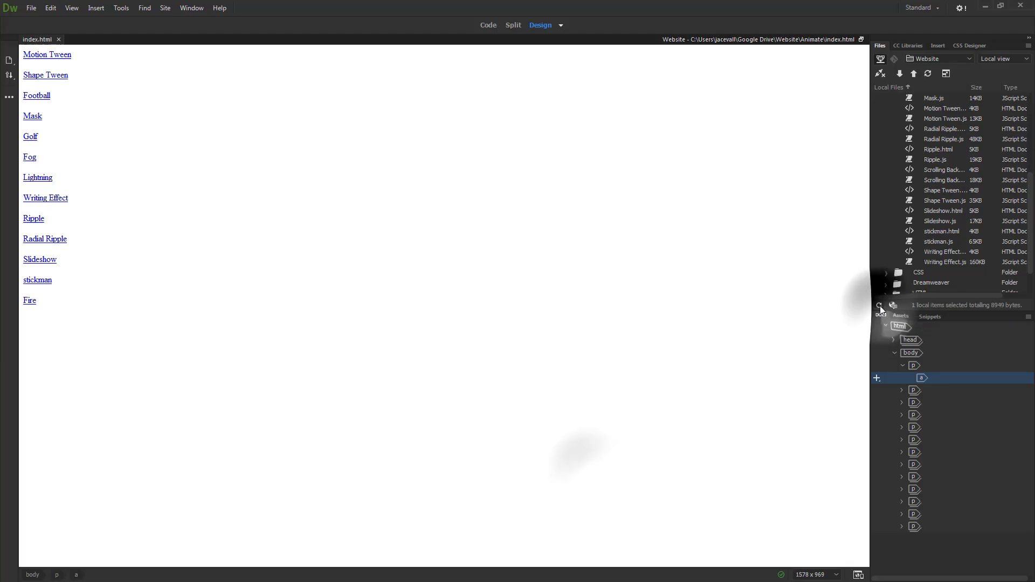
scroll(891, 263, "down", 3)
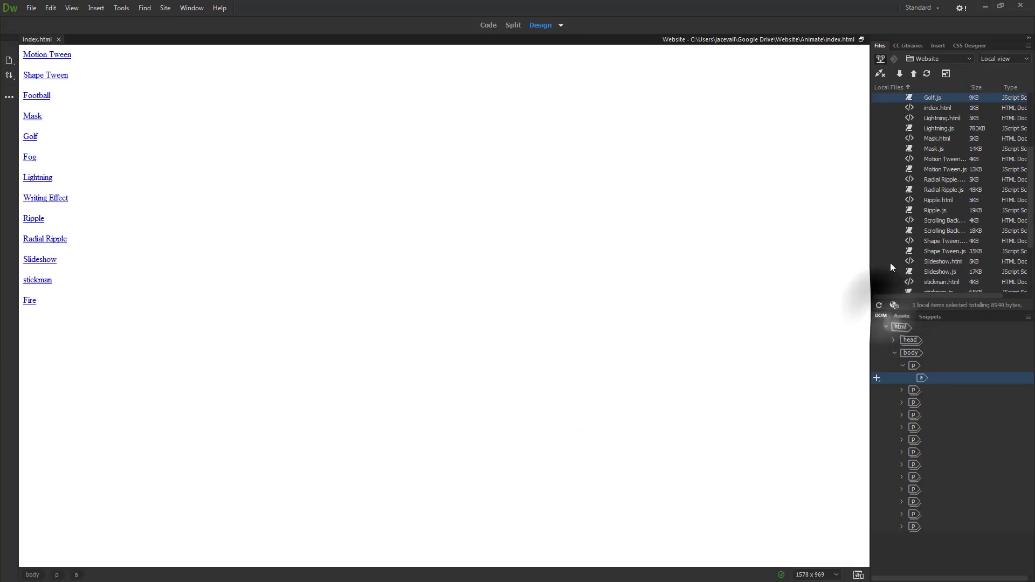
left_click(956, 226)
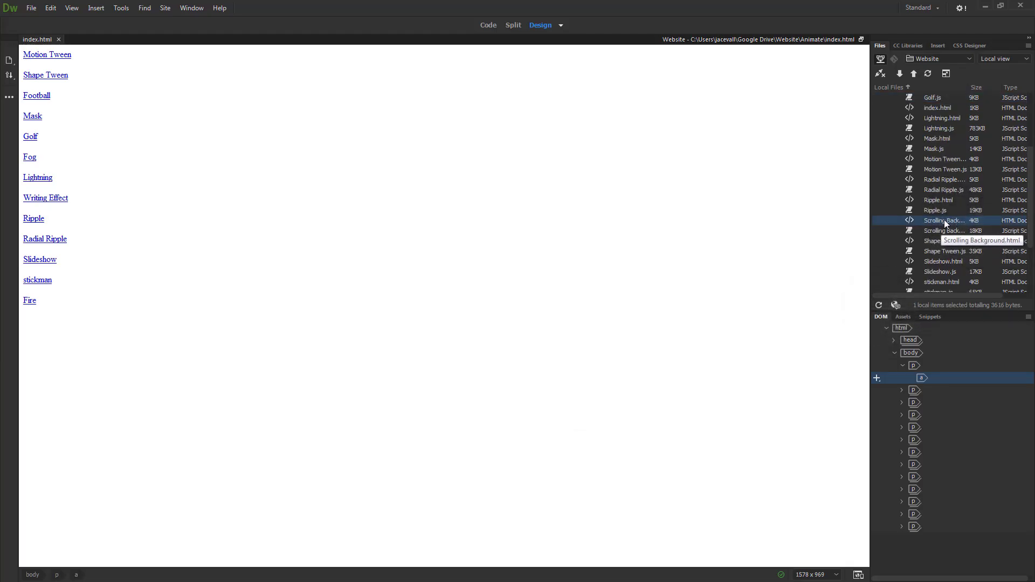
left_click_drag(943, 219, 60, 345)
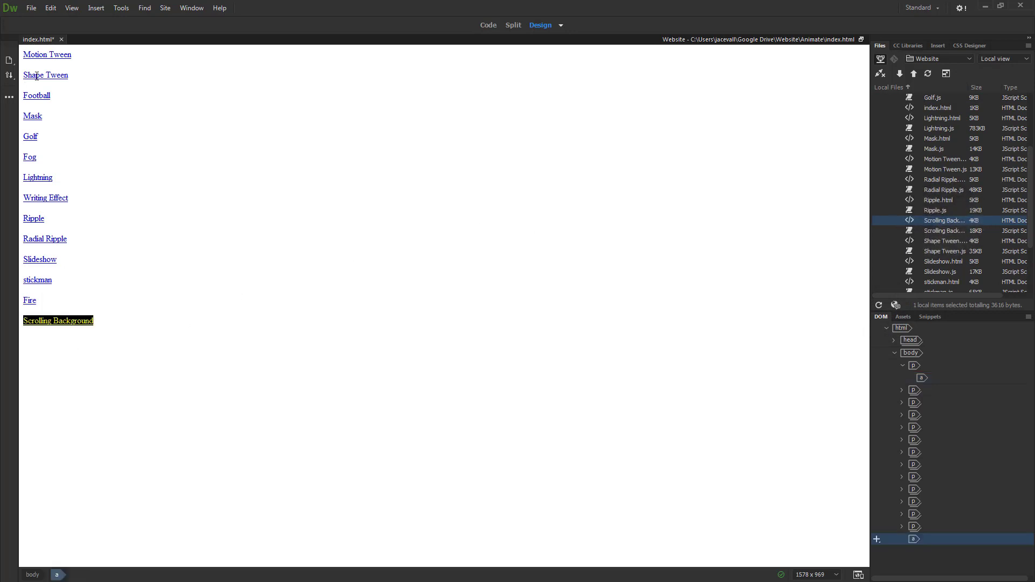
key("ctrl+s")
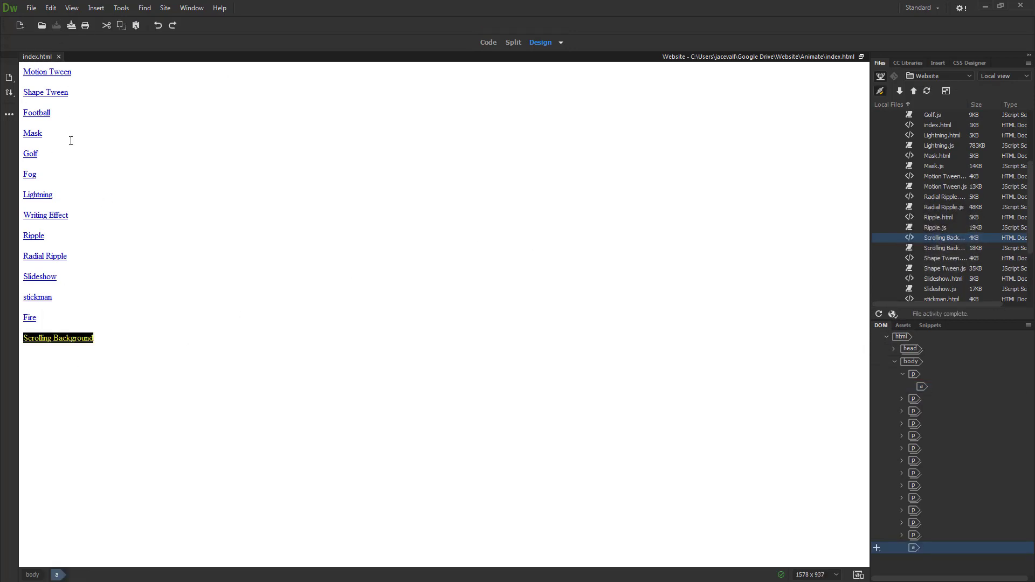
Upload index.html to the server without dependent files and open the Scrolling Background animation in the browser.
left_click(913, 91)
left_click(566, 333)
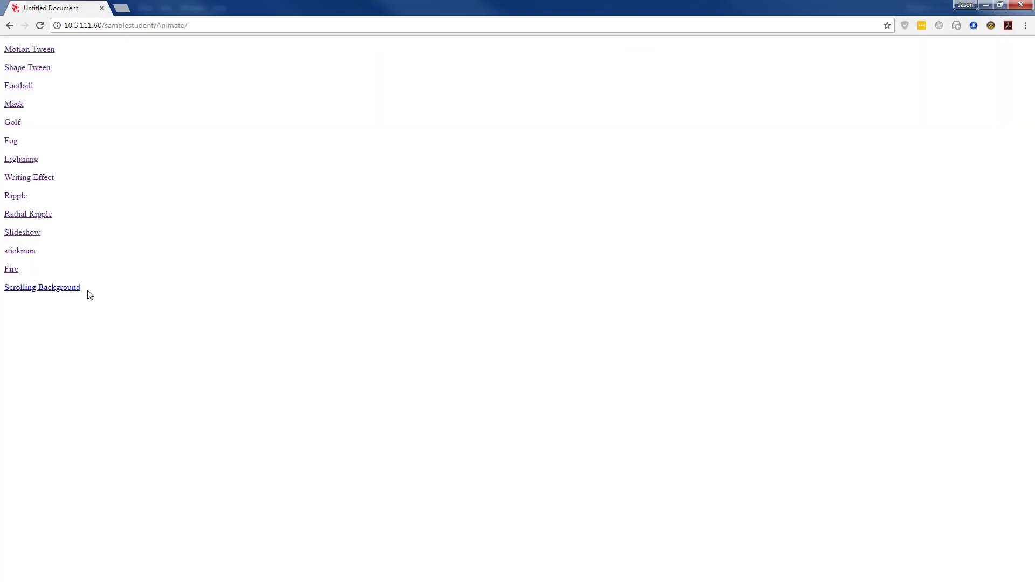
left_click(79, 289)
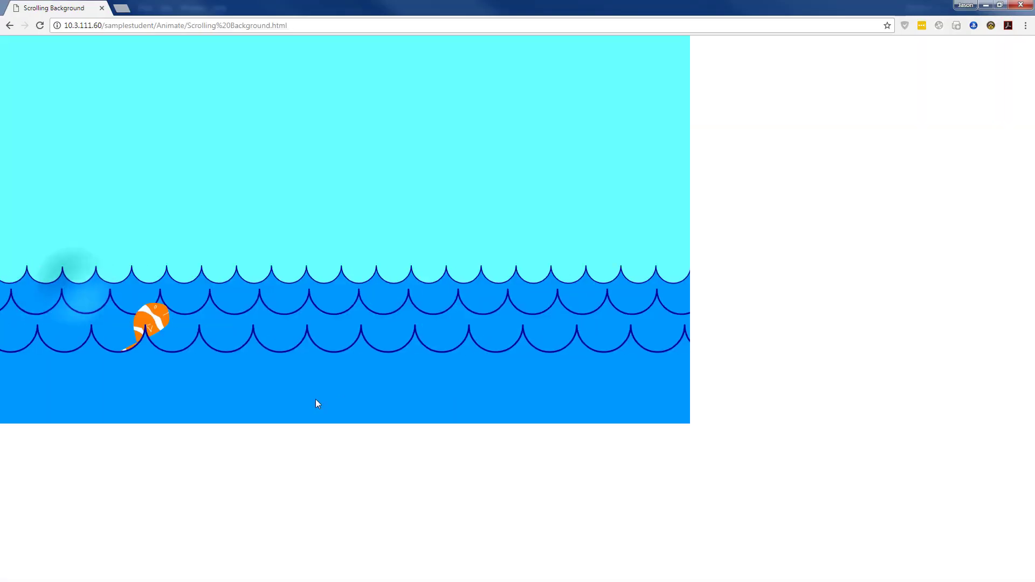